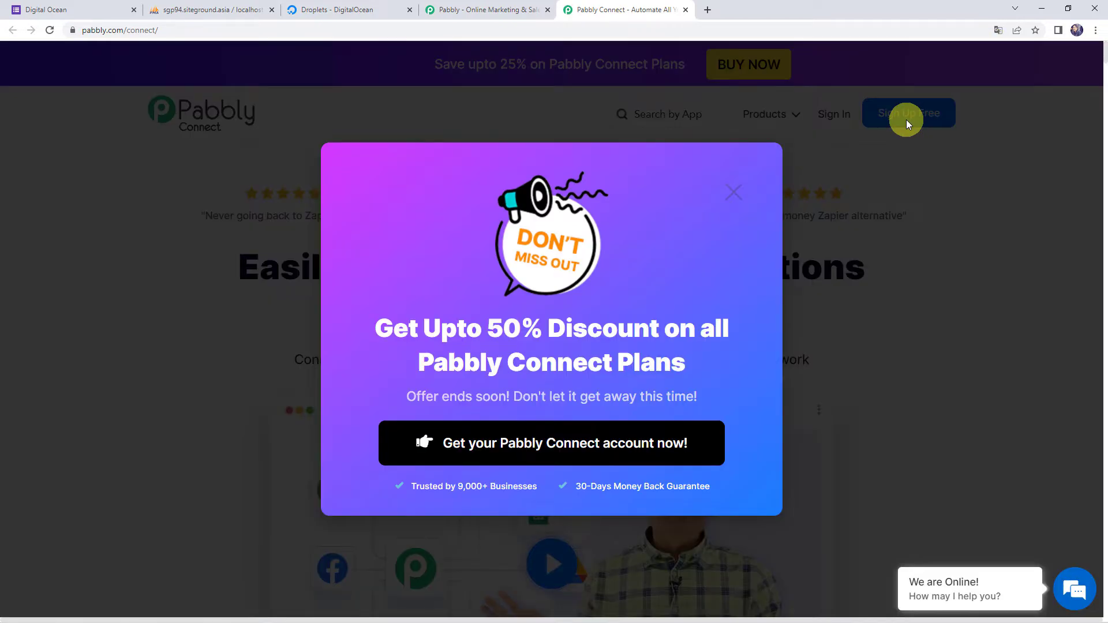
Step: Dismiss the discount offer, sign in to the Pabbly account, and open Pabbly Connect
left_click(731, 196)
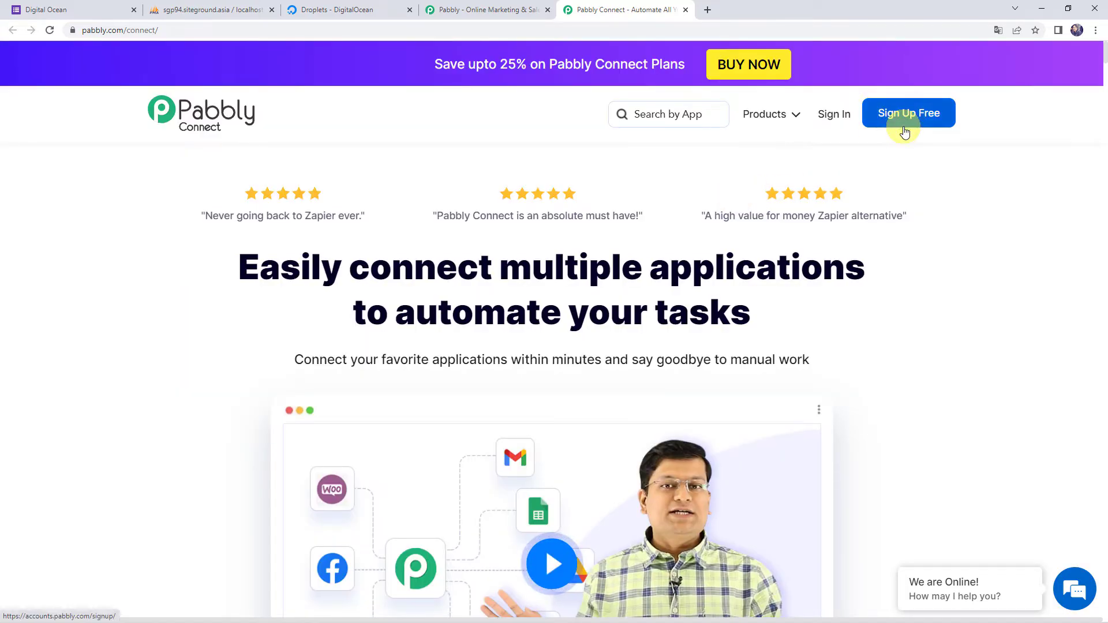
left_click(849, 127)
left_click(832, 119)
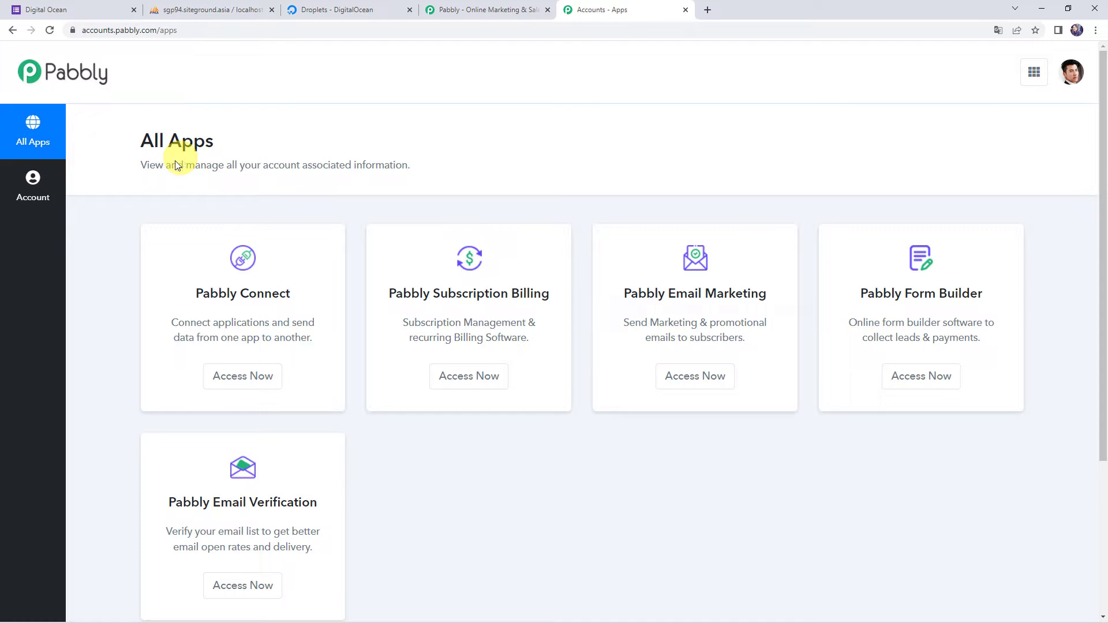
left_click(242, 382)
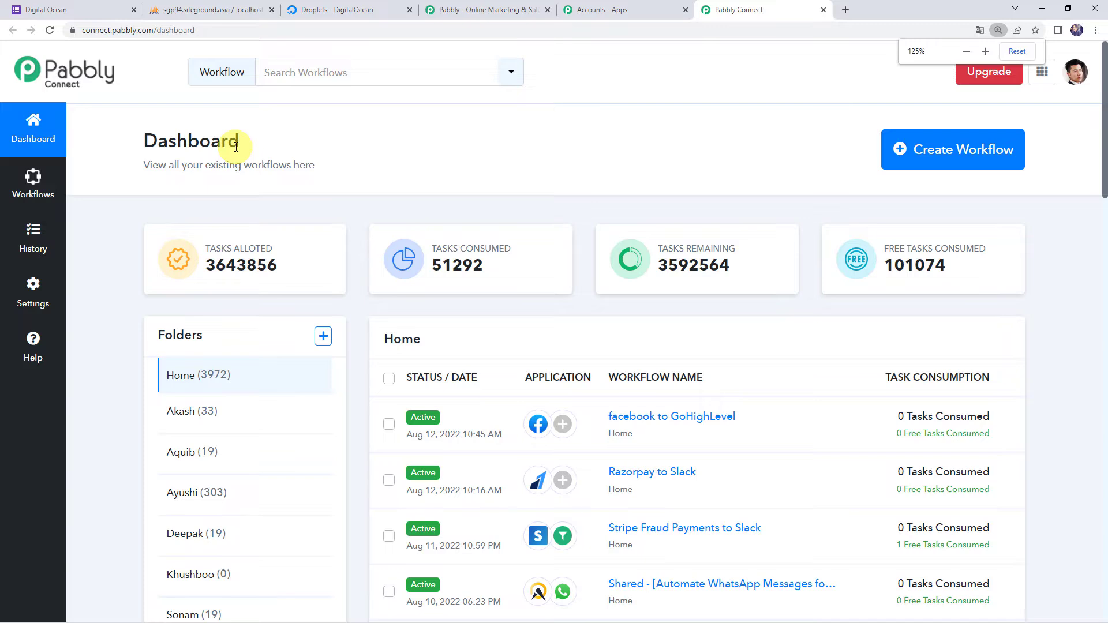
Step: Create a workflow named "Create new DigitalOcean Droplets from MySQL Database"
left_click(937, 153)
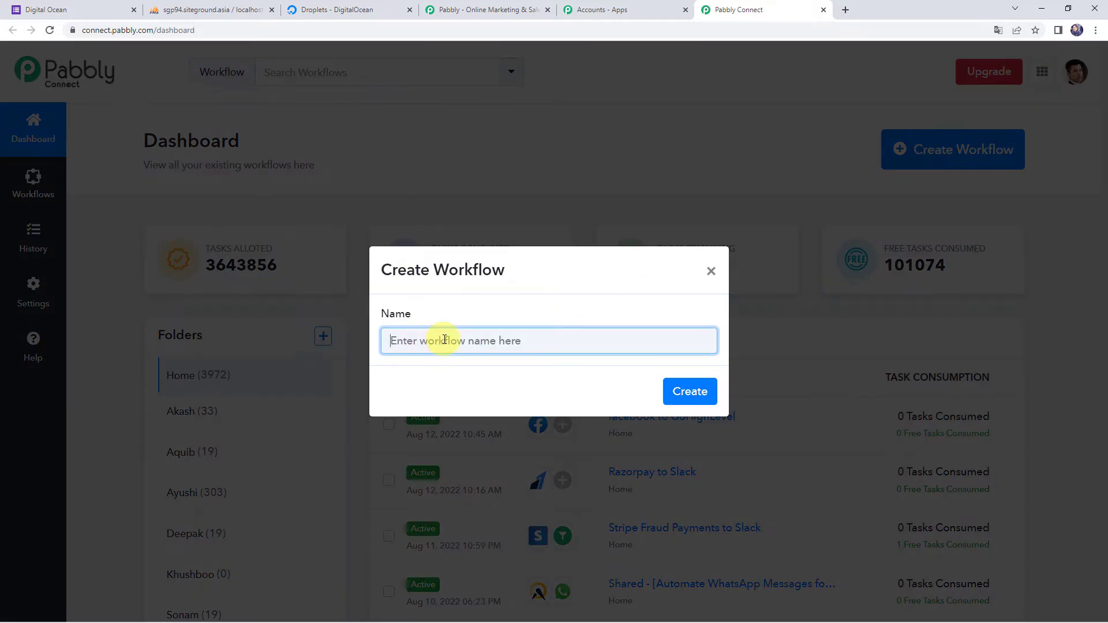
type("Create new DigitalOcean Droplets from MySQL Database")
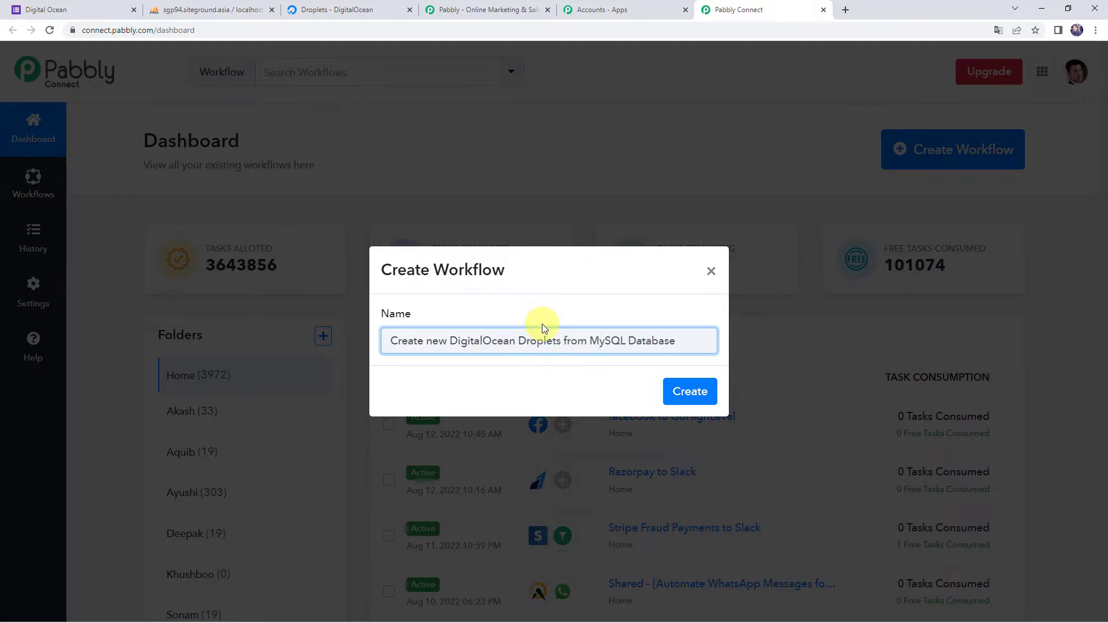
left_click(688, 393)
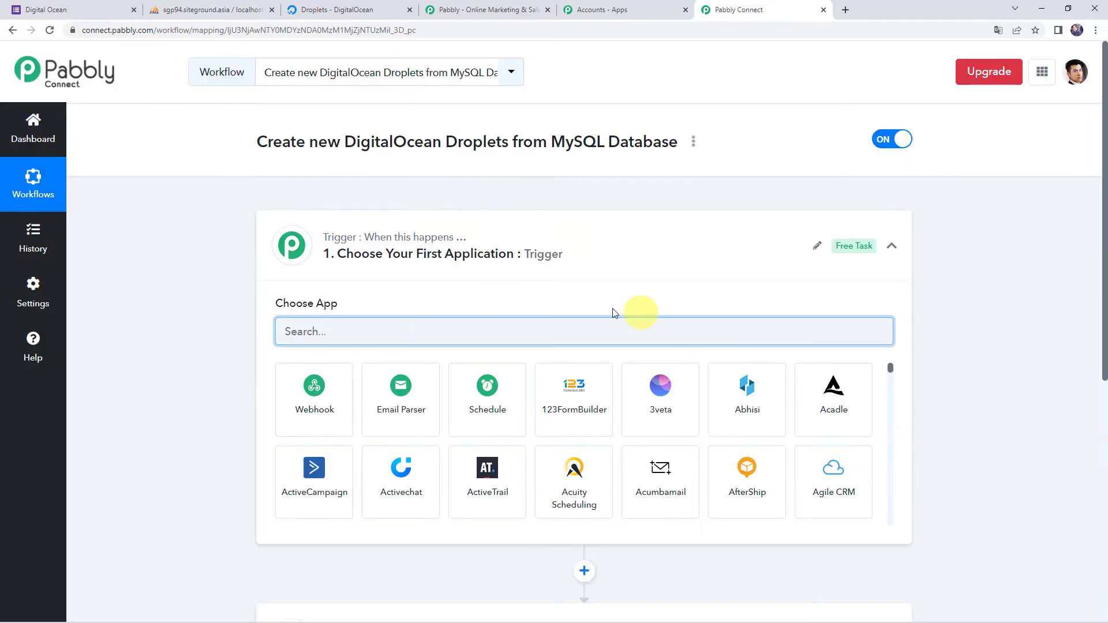
Step: Set the workflow's trigger app to MySQL with New Row in a Table as the trigger event
left_click(579, 249)
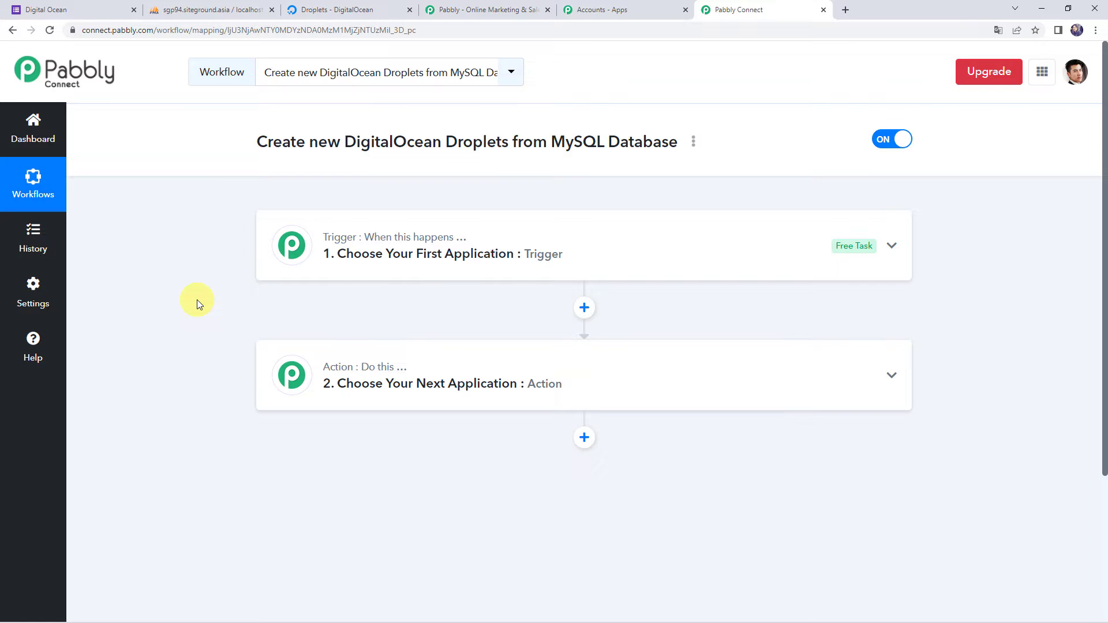
left_click(549, 252)
left_click(326, 329)
type("MyS")
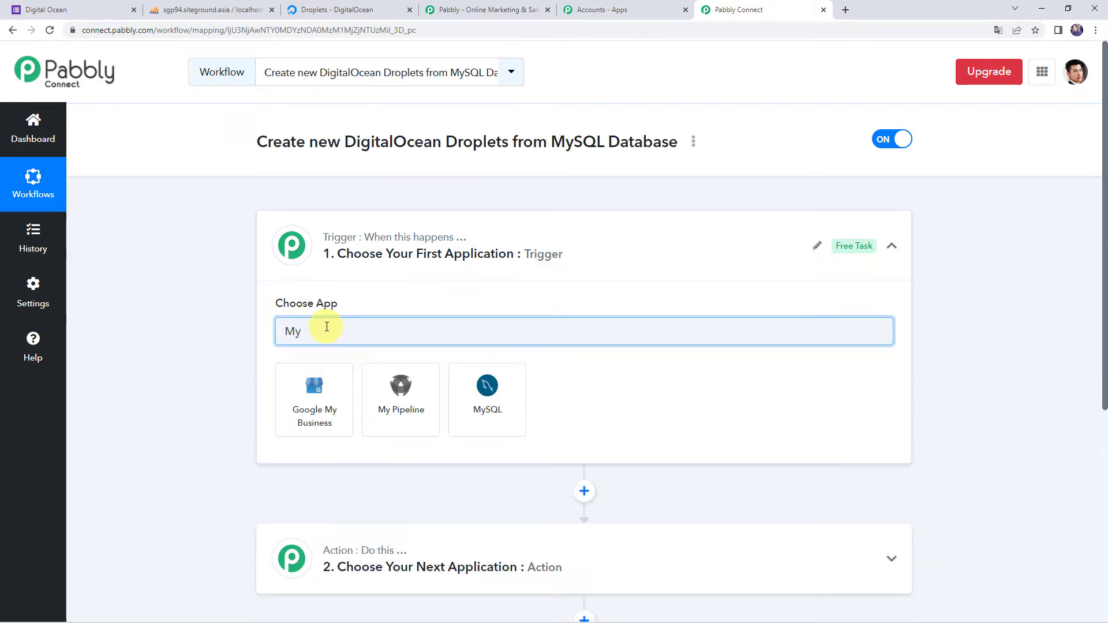
left_click(311, 411)
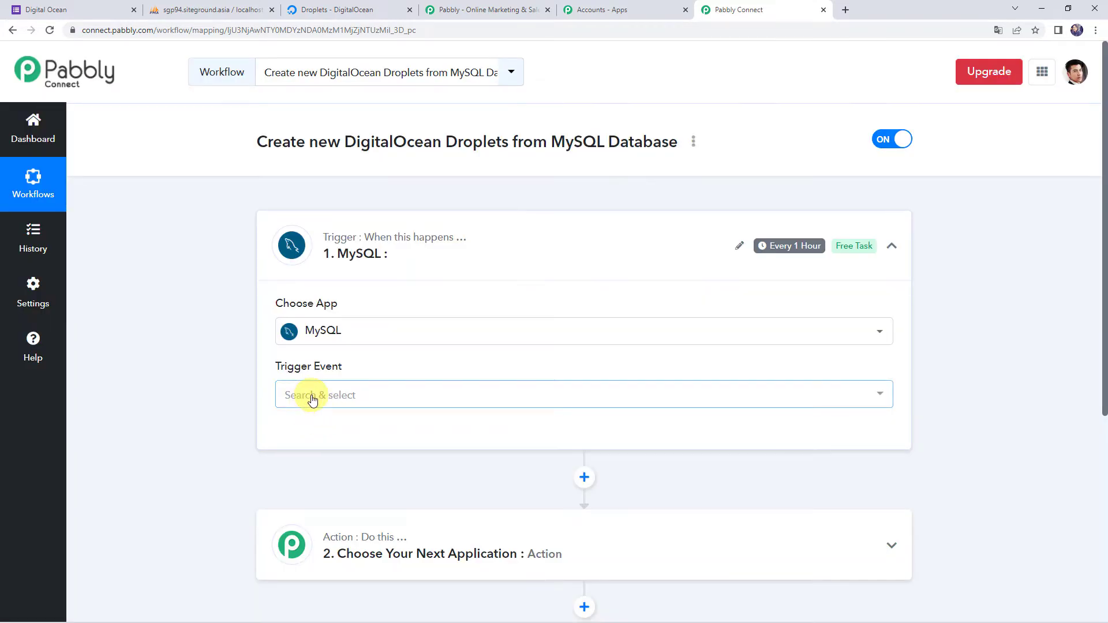
left_click(311, 396)
left_click(354, 458)
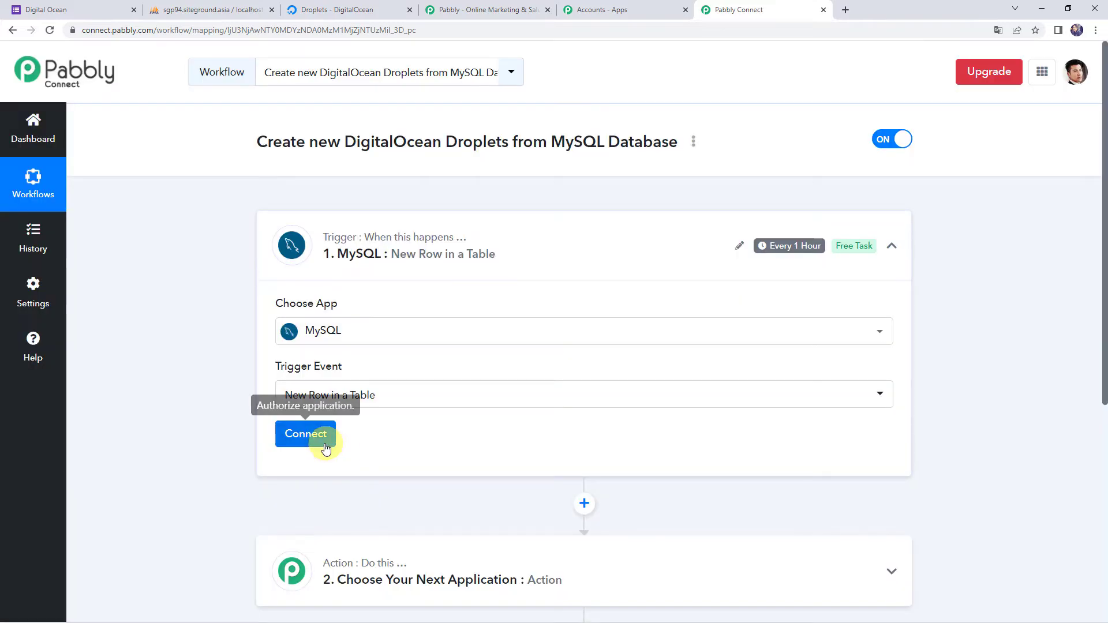
Step: Open the MySQL trigger's connection setup and review the fields required for adding a new connection
left_click(322, 446)
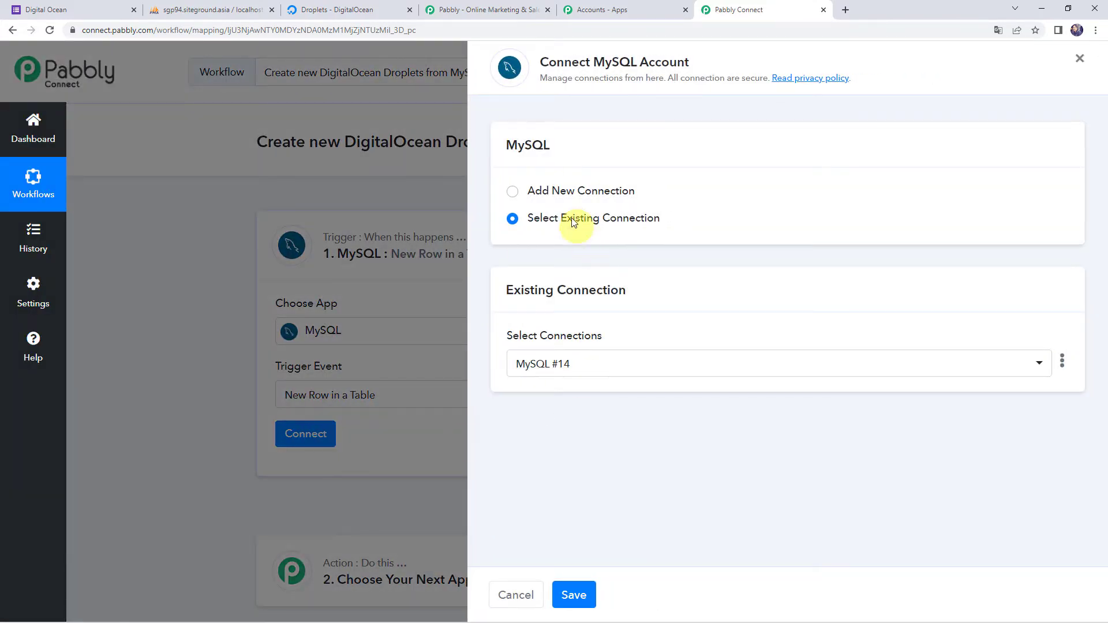
left_click(567, 198)
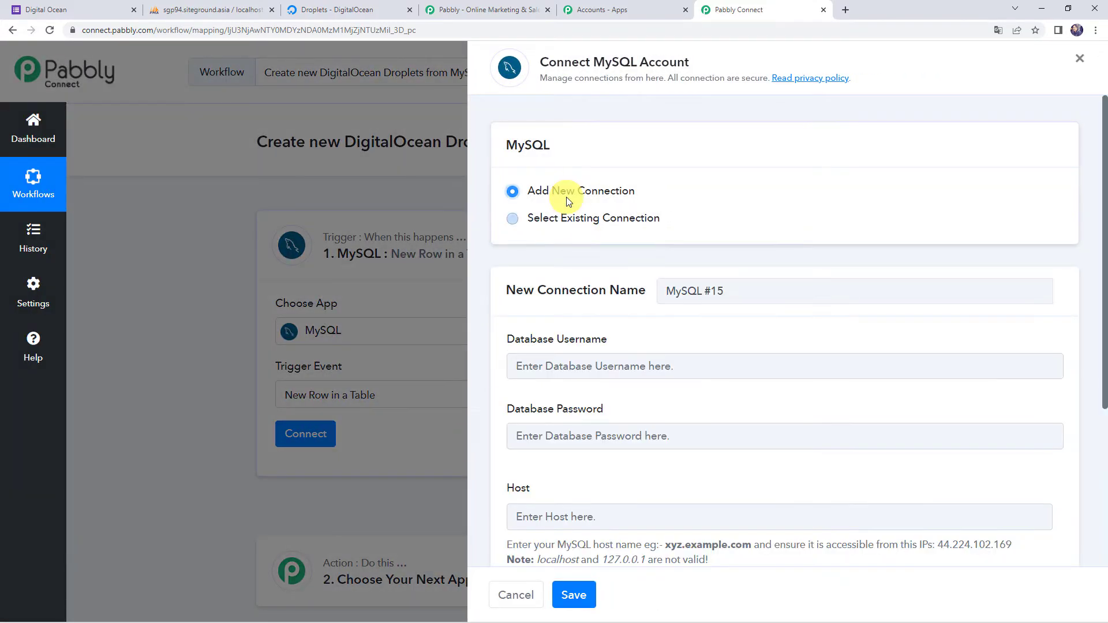
scroll(567, 199, "down", 1)
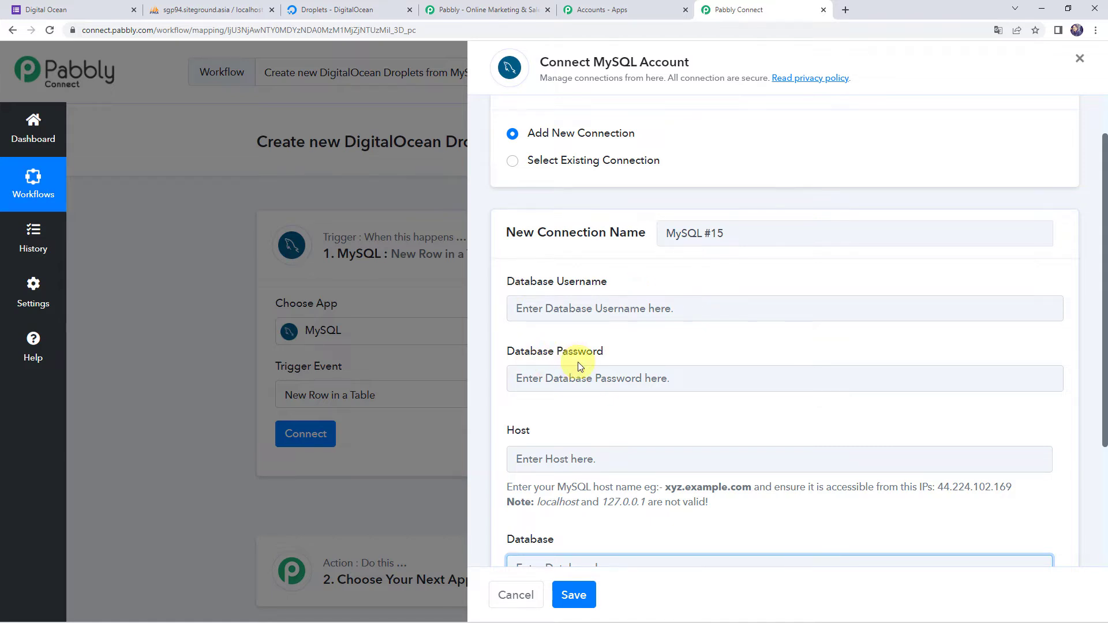
scroll(577, 362, "down", 1)
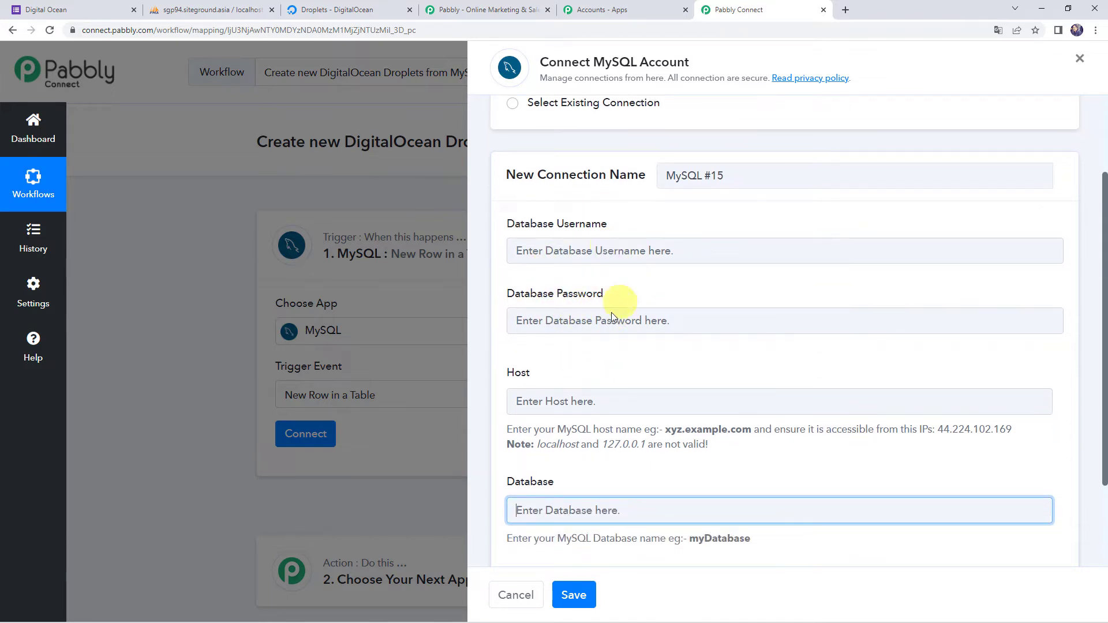
scroll(603, 321, "down", 2)
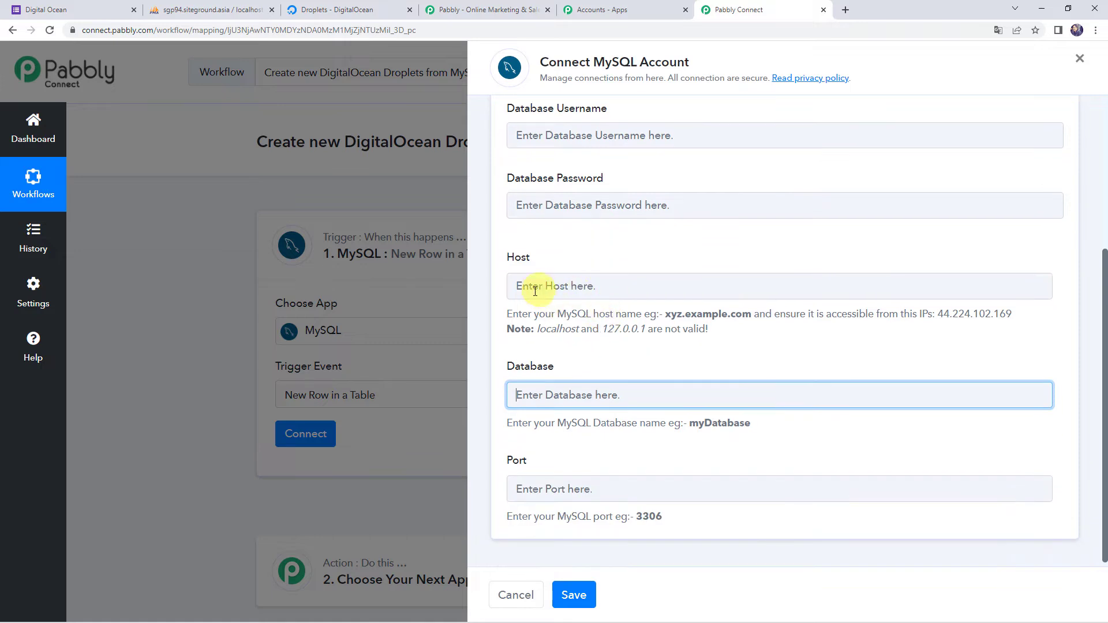
left_click(577, 395)
left_click(571, 455)
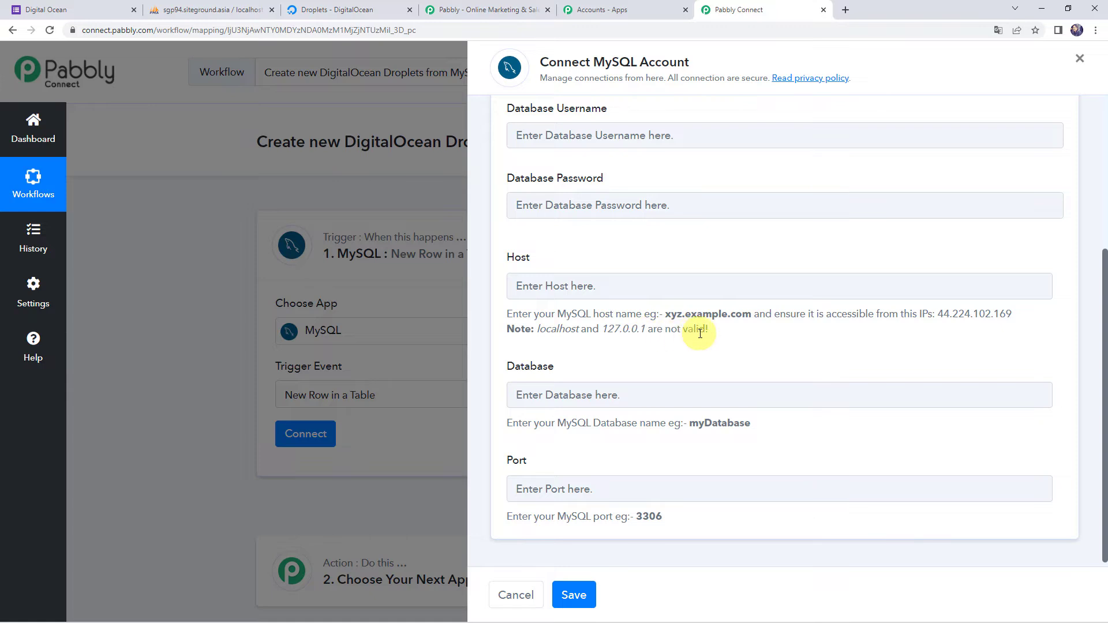
Step: Look up the server host and database name in phpMyAdmin against the new connection's Host and Database fields
left_click(181, 4)
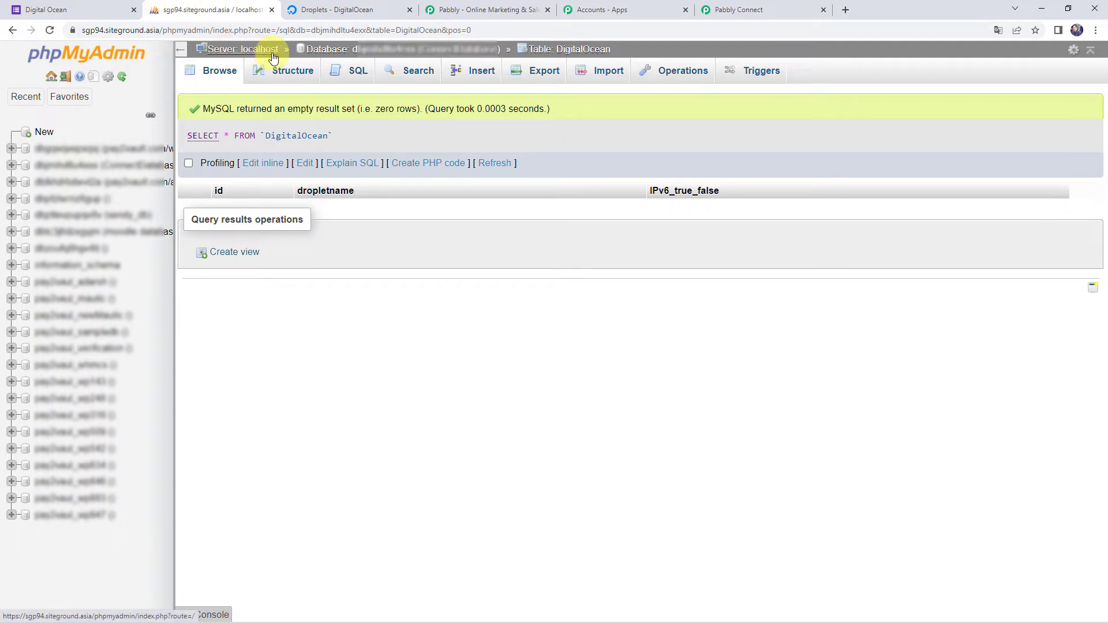
left_click(745, 9)
left_click(542, 286)
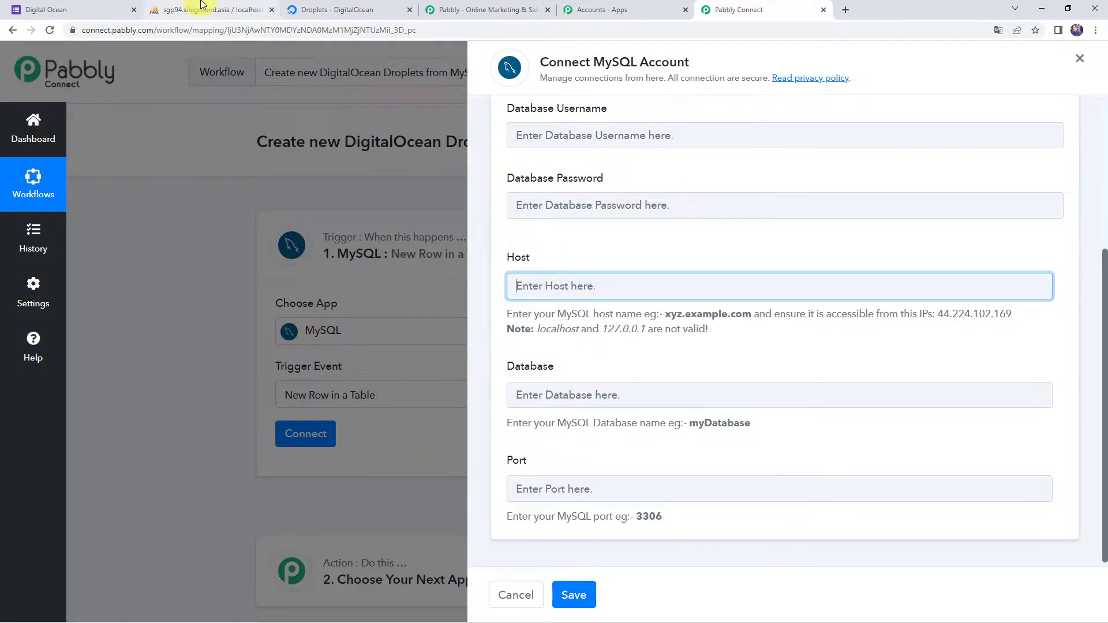
left_click(200, 10)
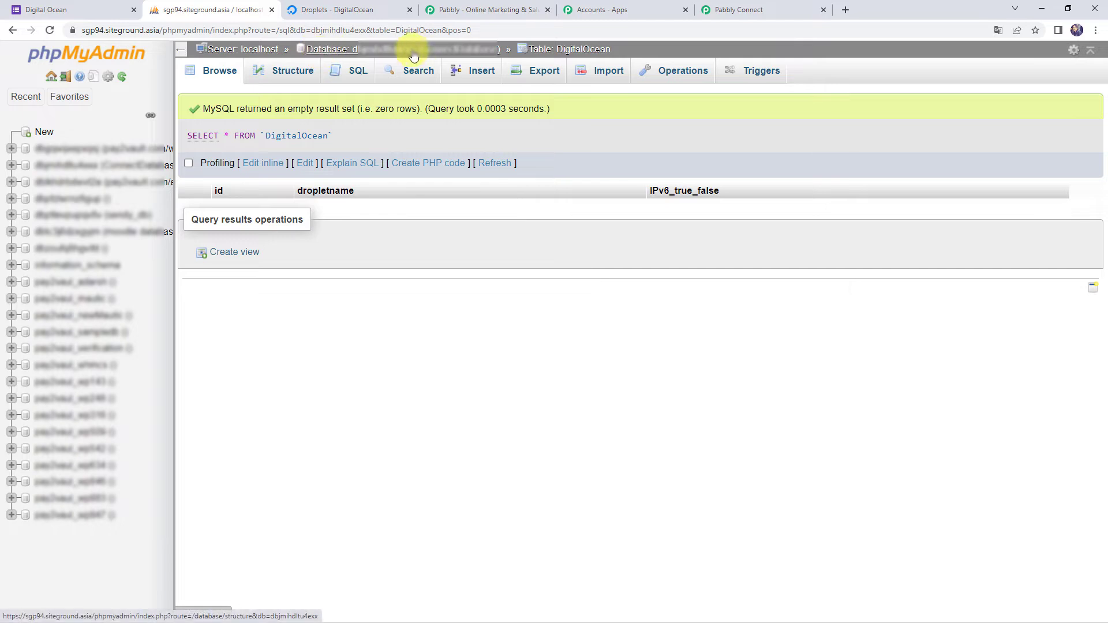
left_click(745, 10)
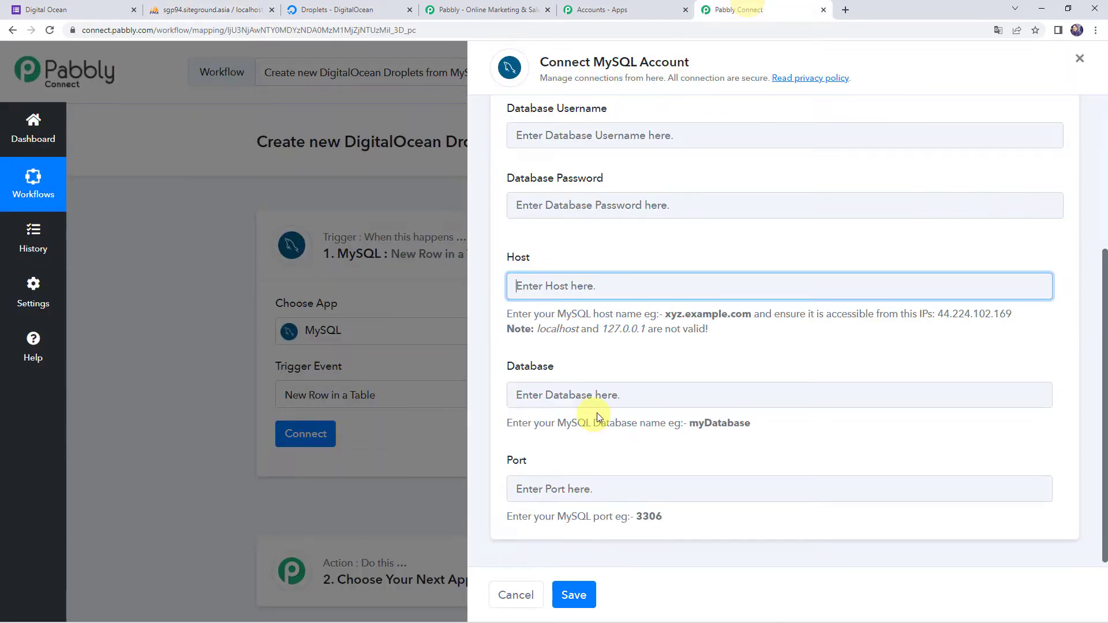
left_click(586, 395)
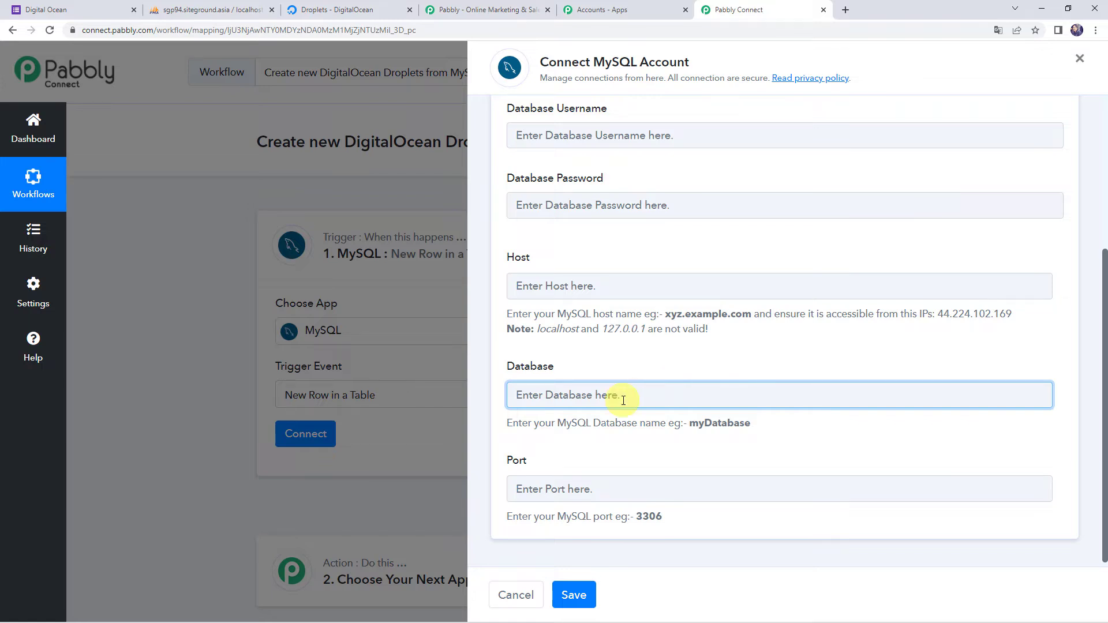
Step: Connect the MySQL trigger through the existing connection MySQL #14 and save it
scroll(623, 400, "up", 5)
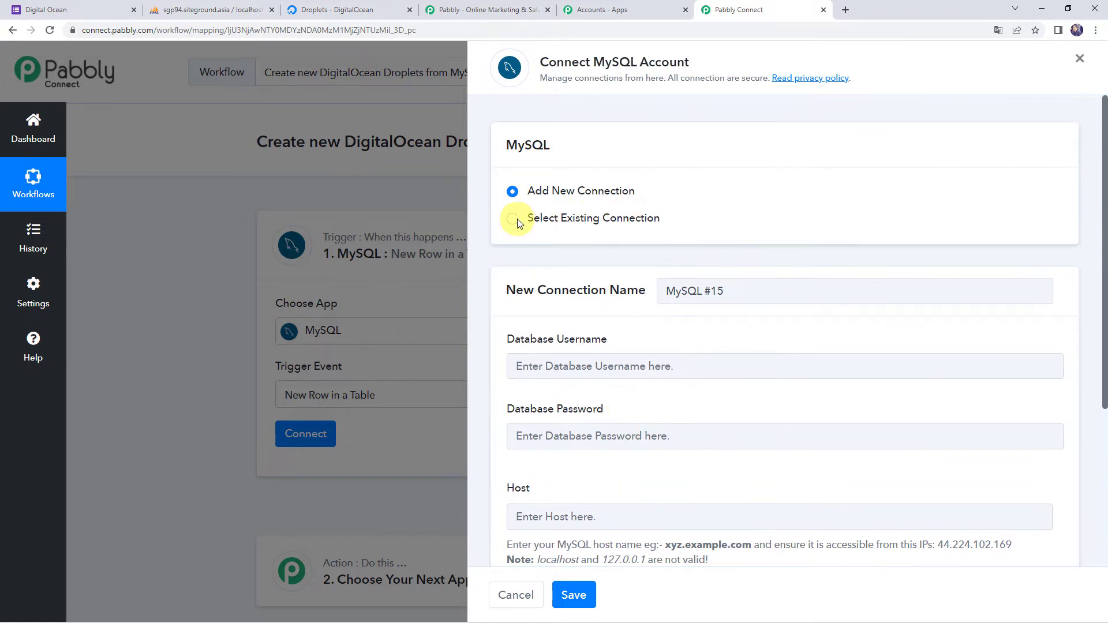
left_click(550, 223)
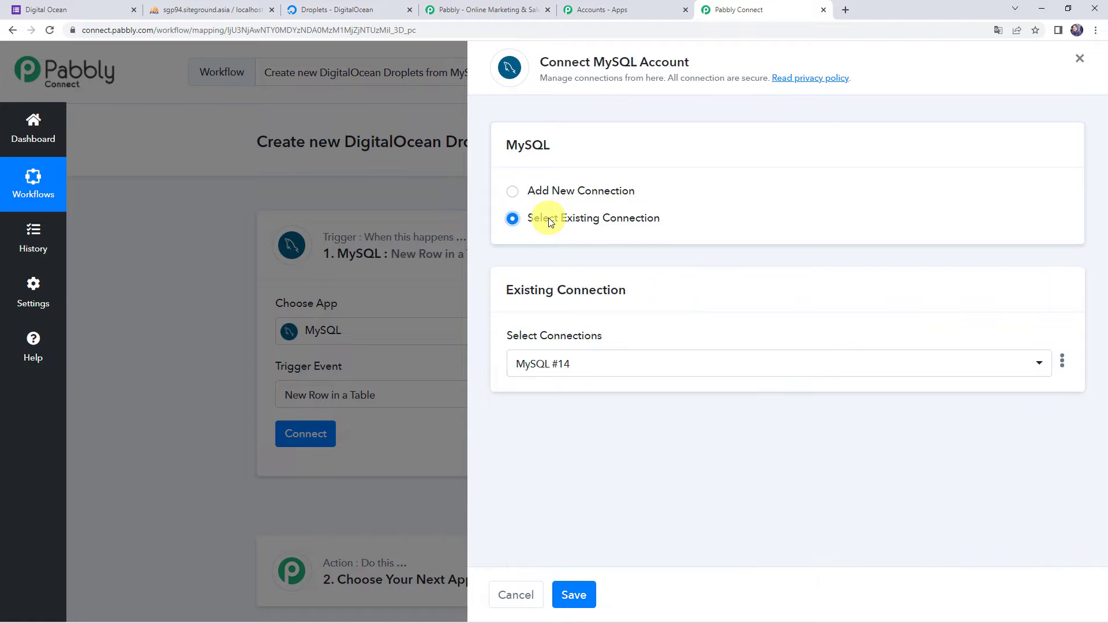
left_click(578, 593)
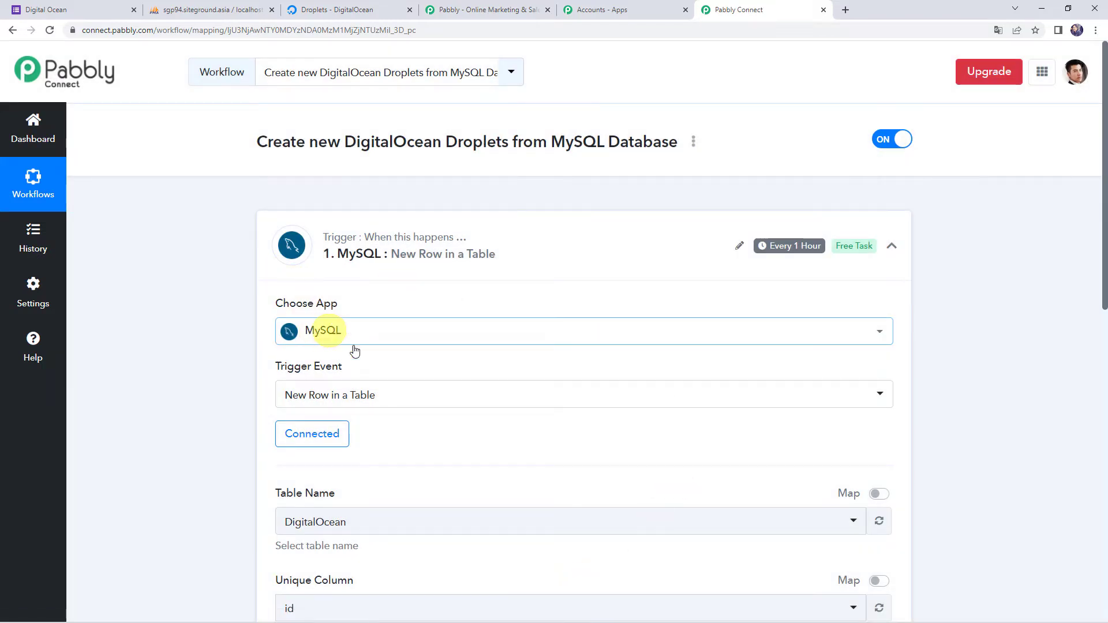
Step: Look up the database's DigitalOcean table in phpMyAdmin and choose DigitalOcean as the trigger's table name
scroll(316, 438, "down", 3)
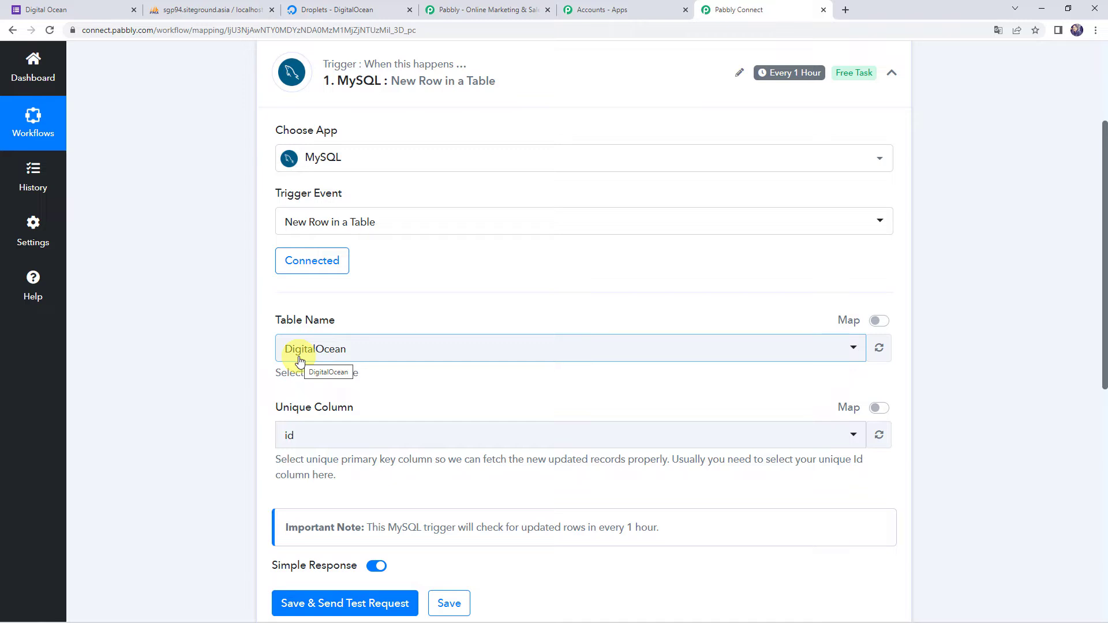
left_click(199, 5)
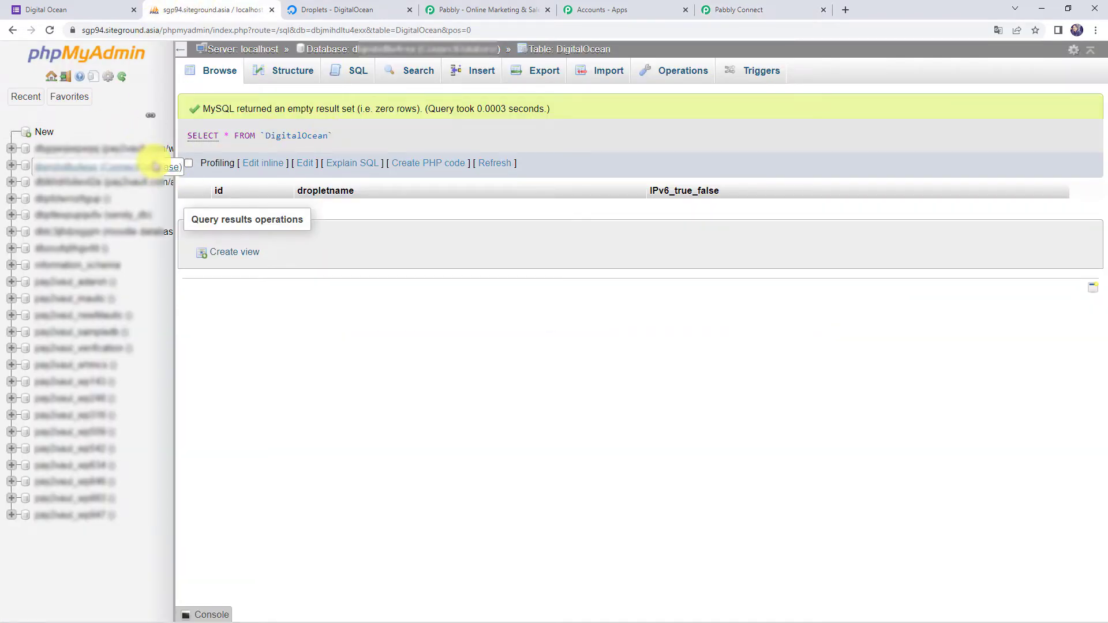
left_click(156, 168)
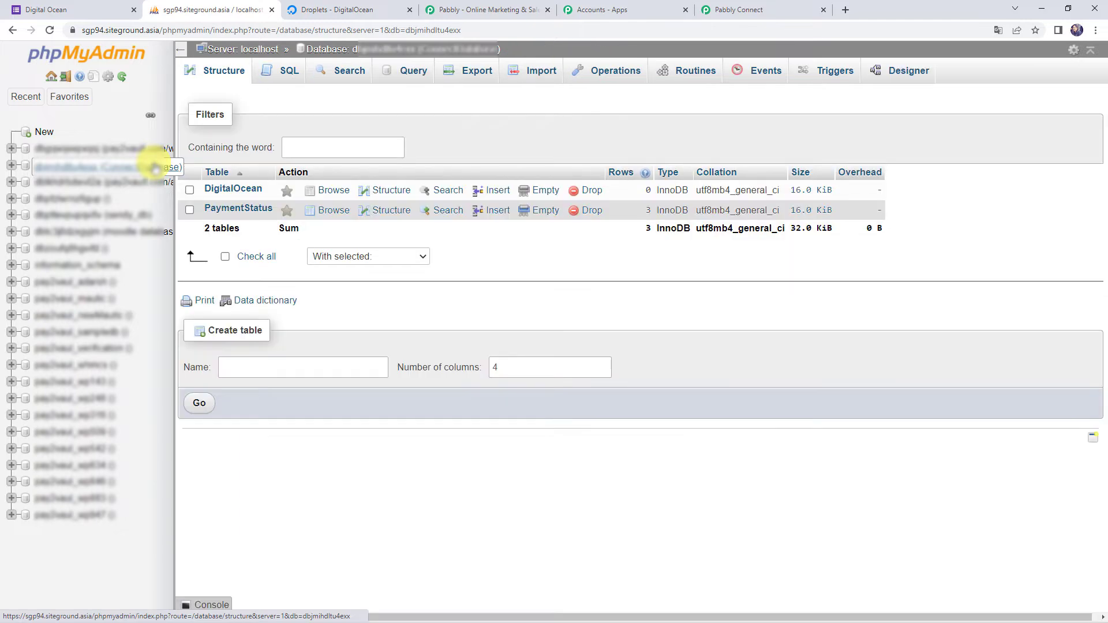
left_click(240, 191)
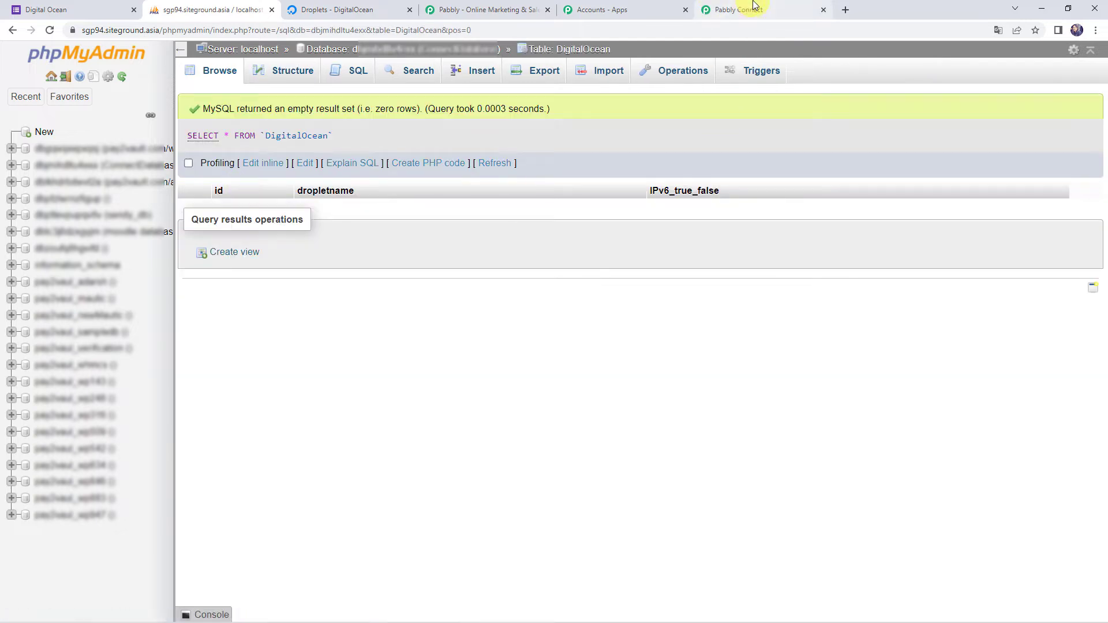
left_click(755, 7)
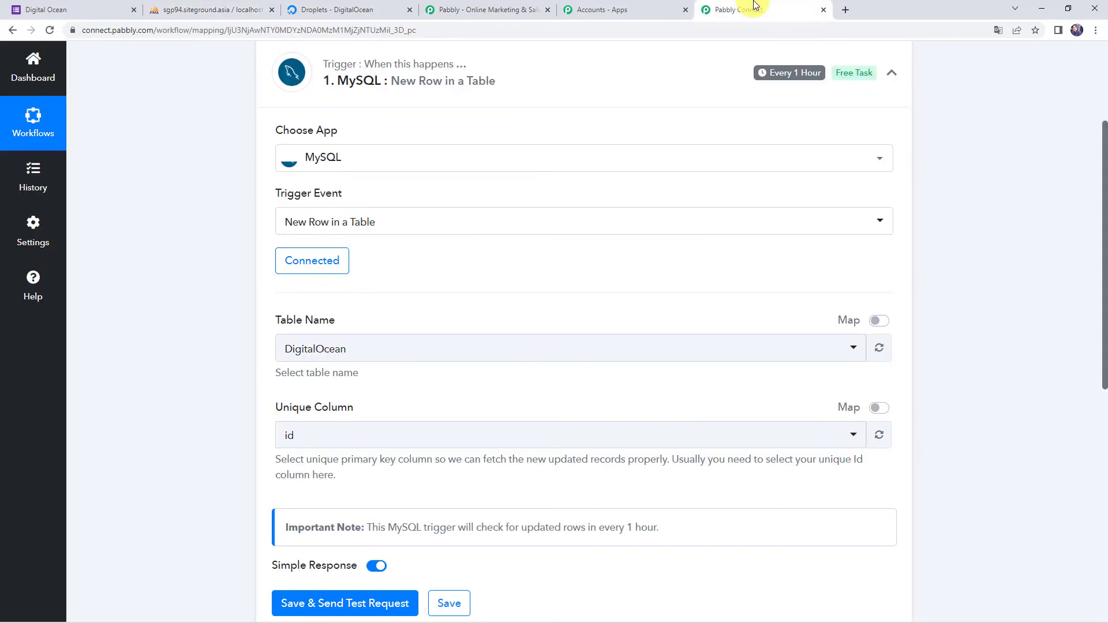
left_click(337, 349)
left_click(321, 412)
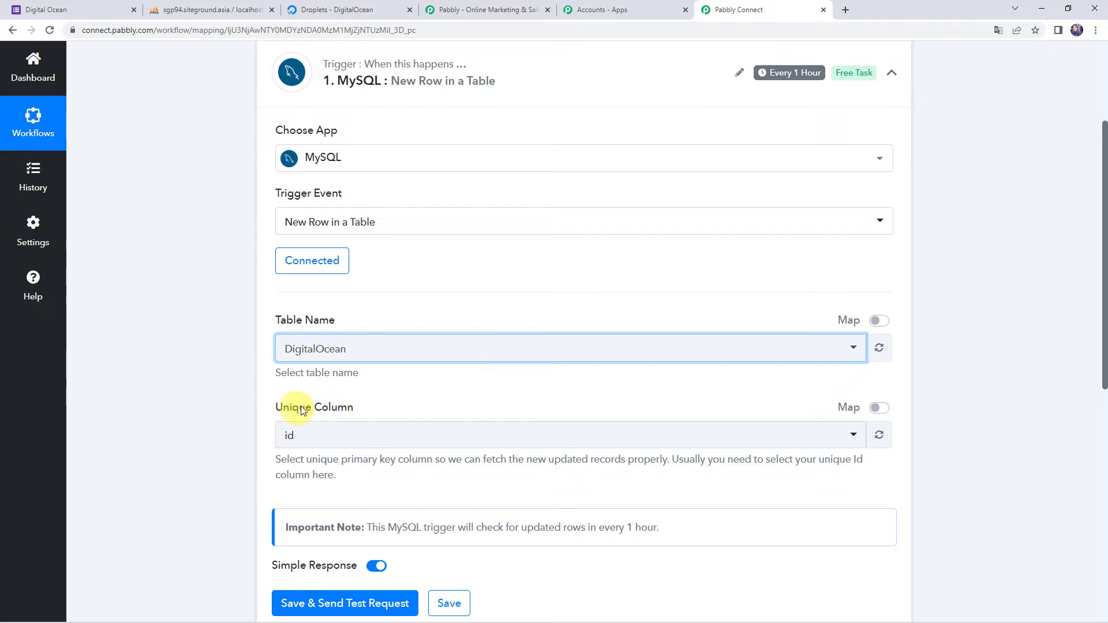
Step: Set the MySQL trigger's unique column to id
scroll(203, 410, "down", 2)
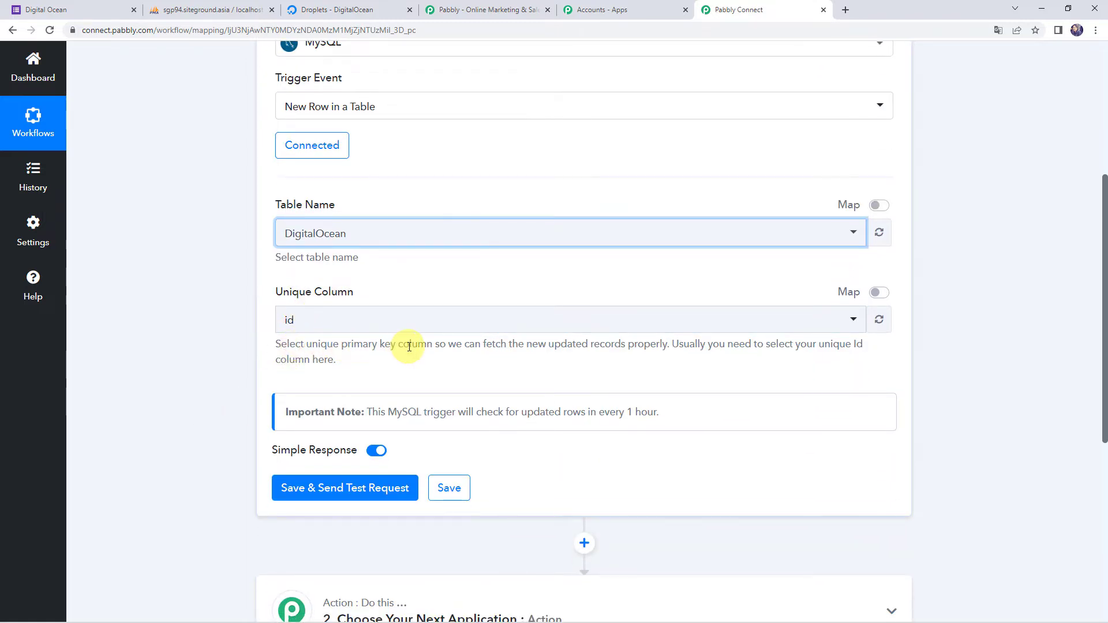
left_click(289, 319)
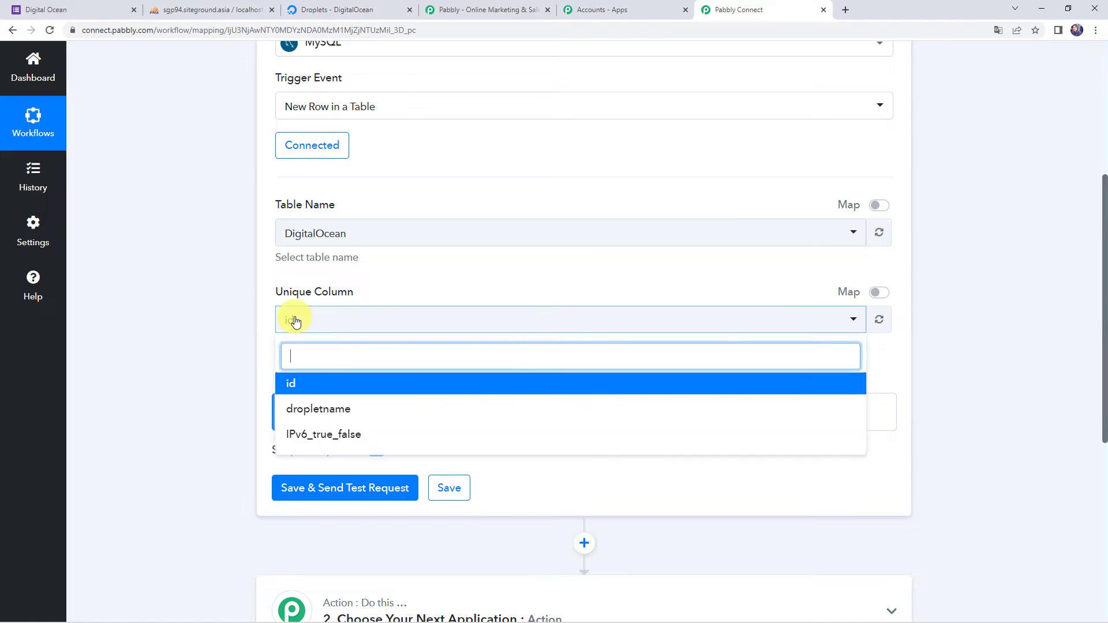
left_click(293, 381)
left_click(310, 491)
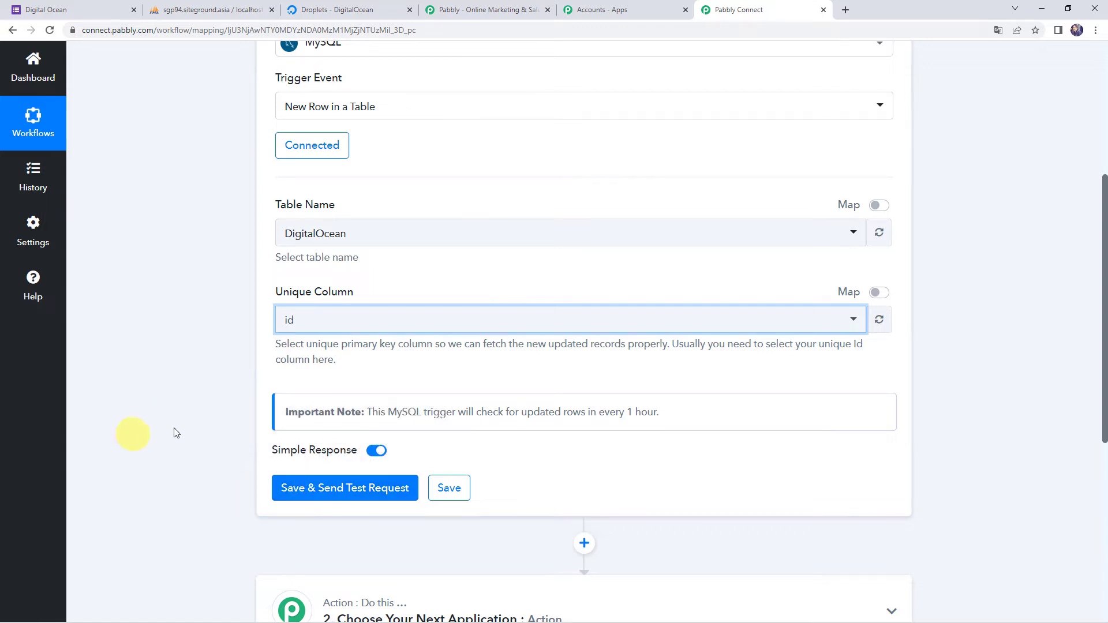
Step: Submit a Digital Ocean Google Form response with Droplet Name pabblytest and IPv6 True, and reload the DigitalOcean table in phpMyAdmin
left_click(196, 9)
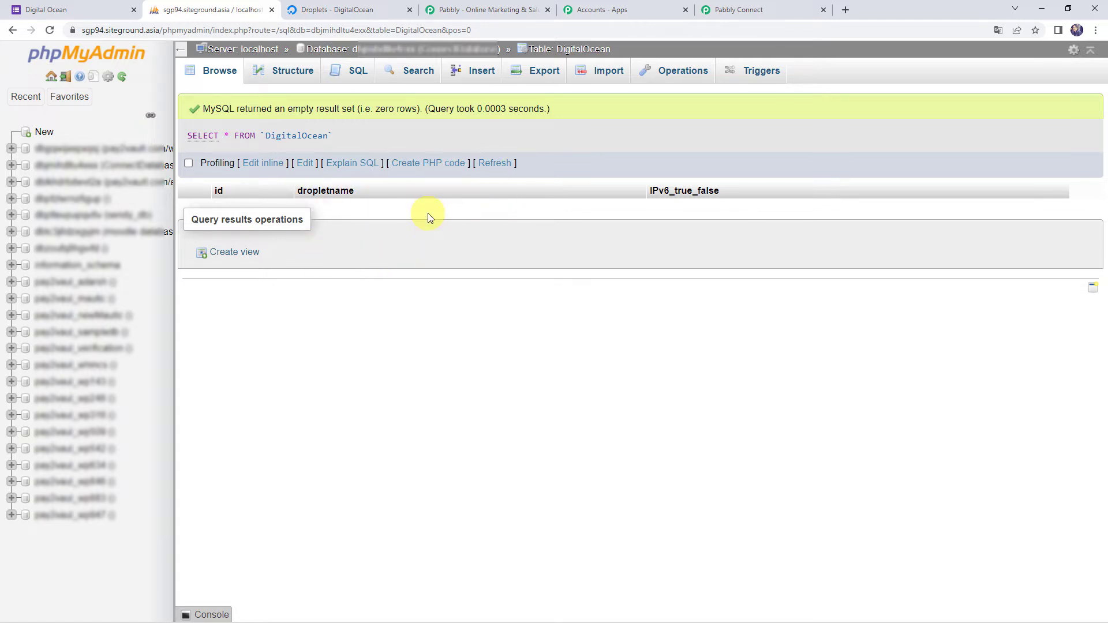
left_click(91, 12)
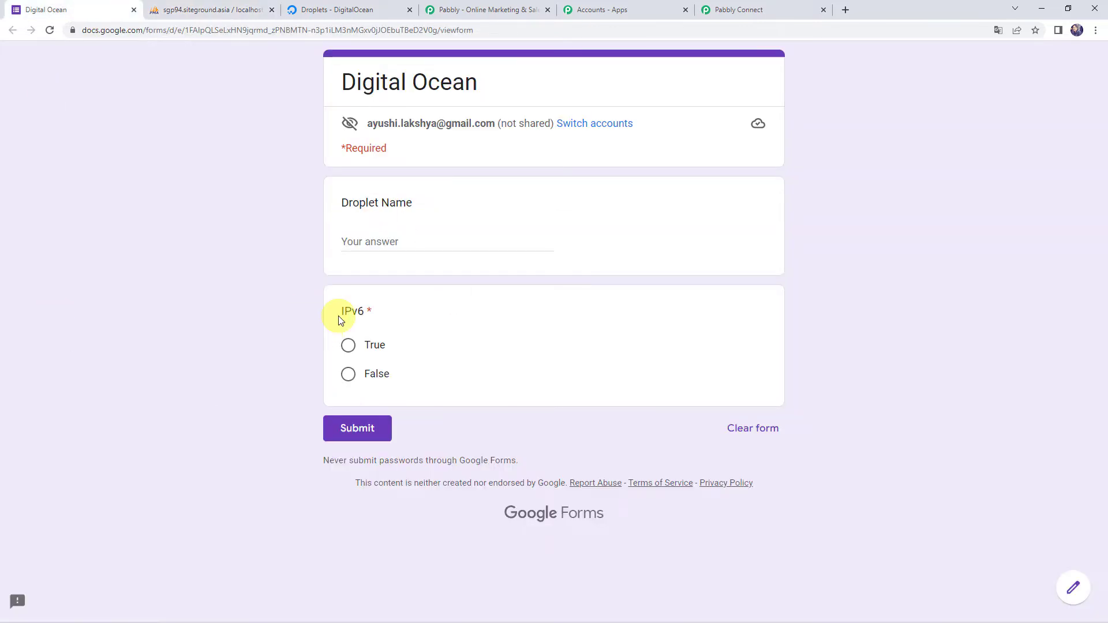
left_click(188, 5)
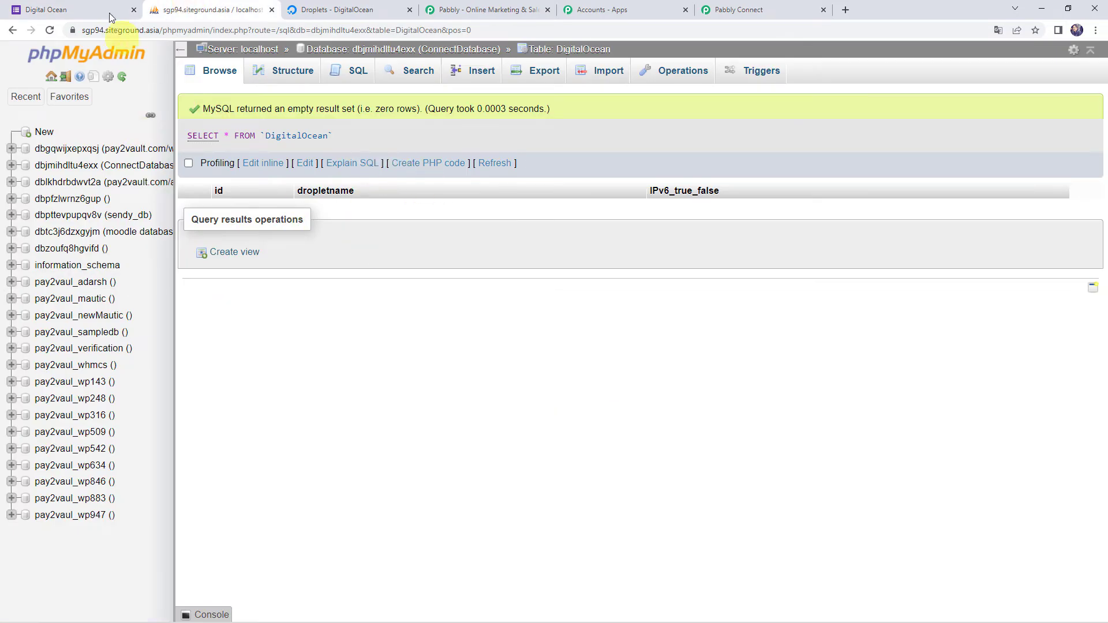
left_click(87, 8)
left_click(366, 244)
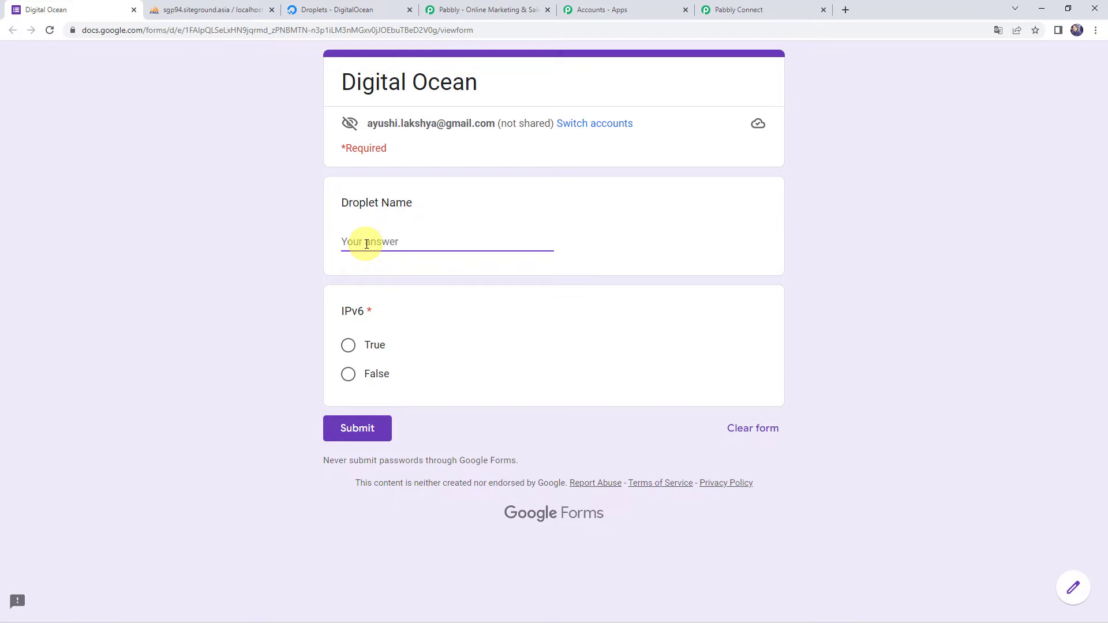
type("Pa")
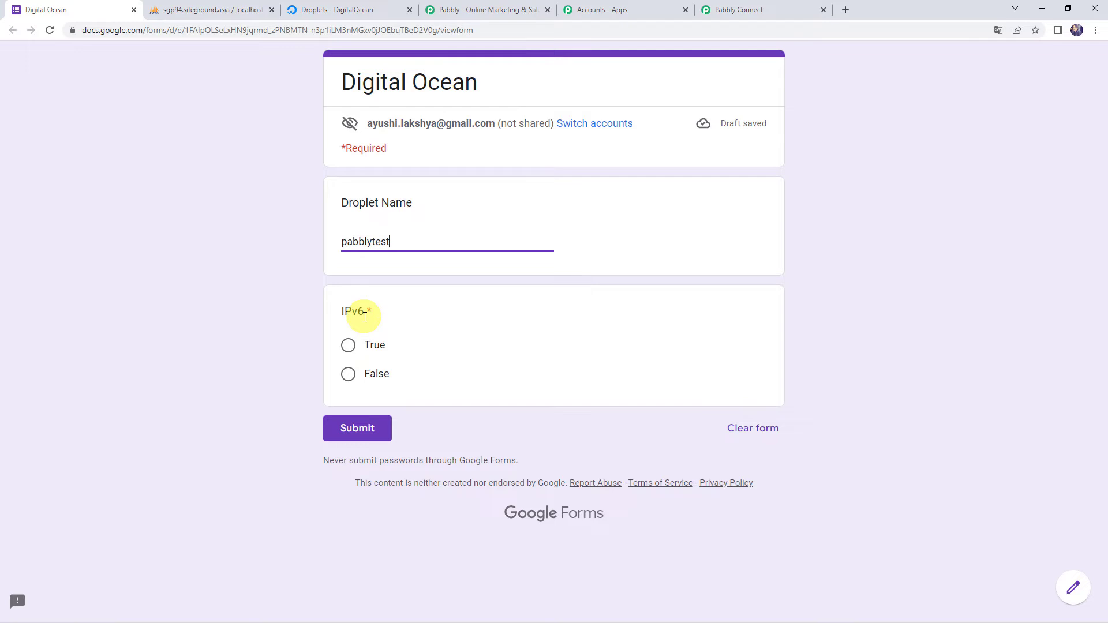
left_click(349, 346)
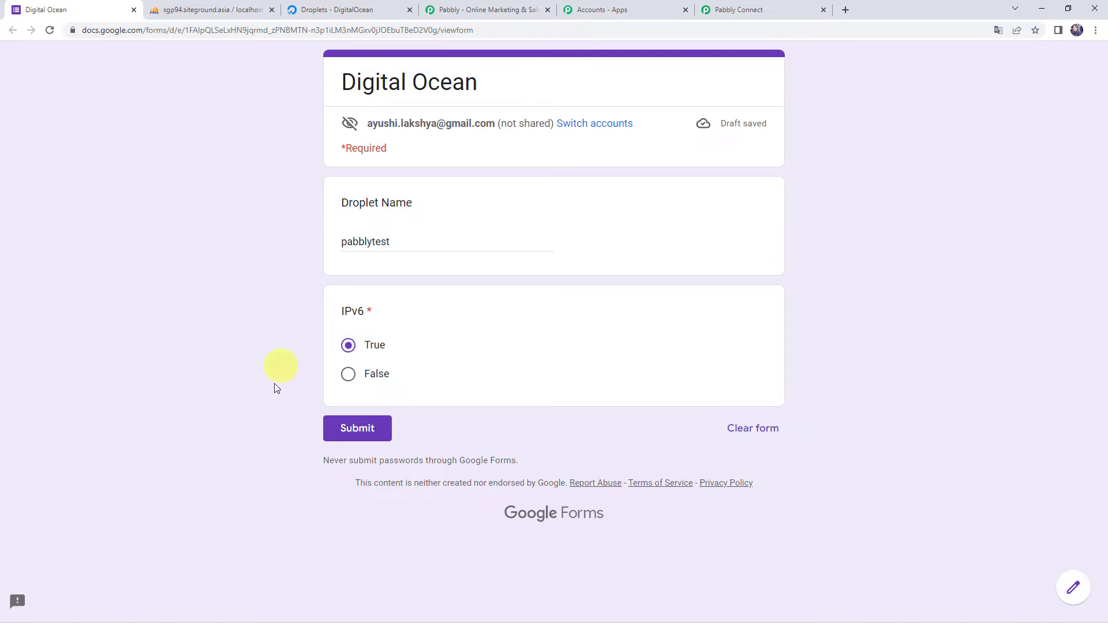
left_click(376, 434)
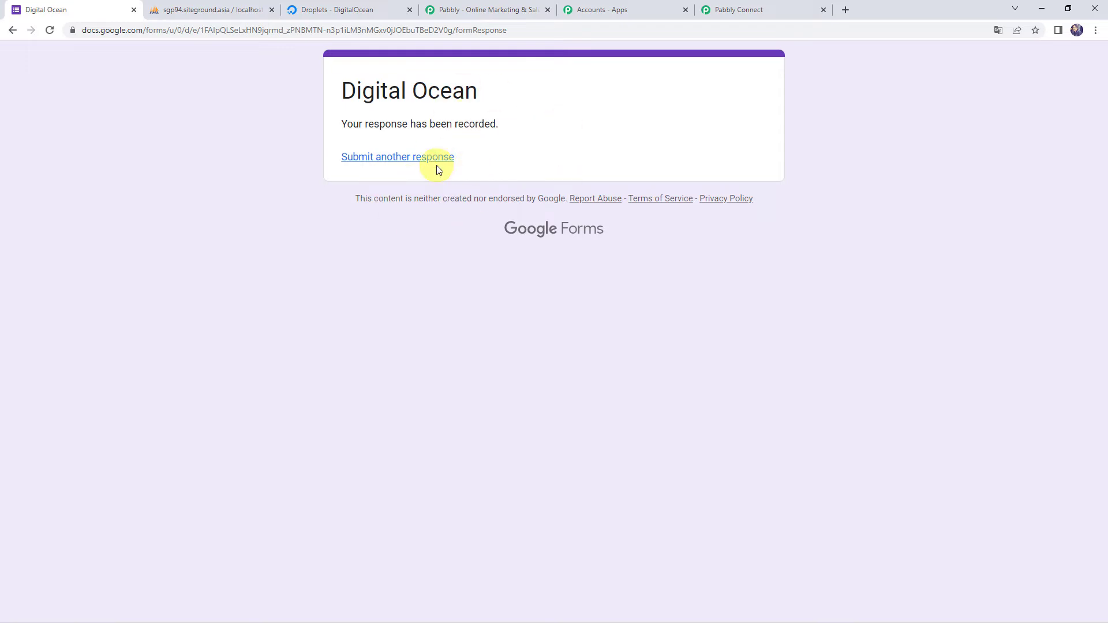
left_click(193, 11)
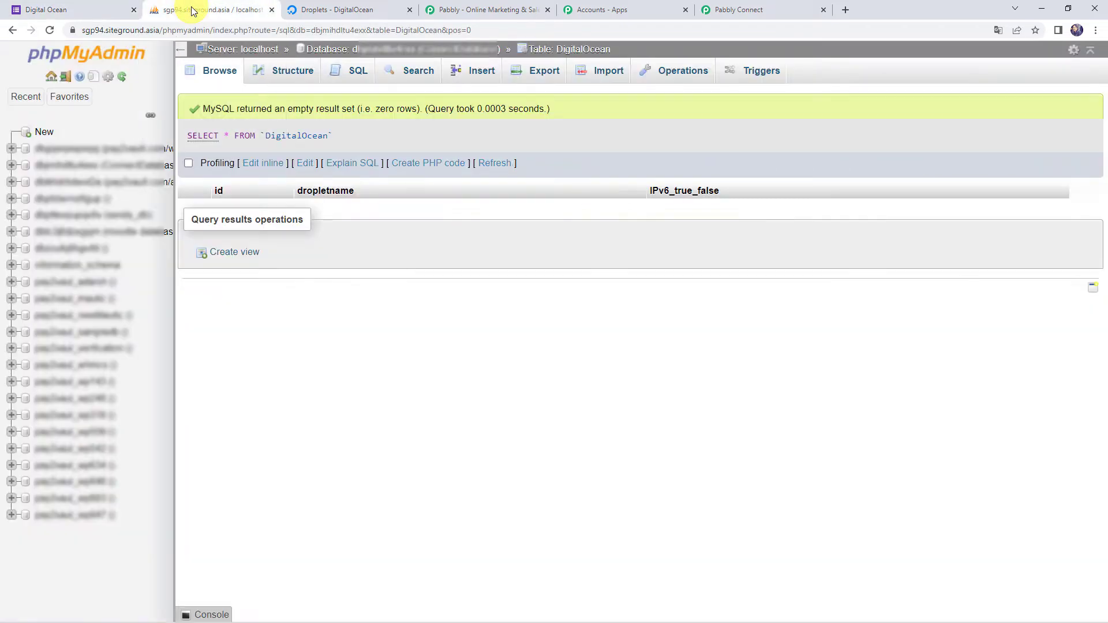
left_click(50, 30)
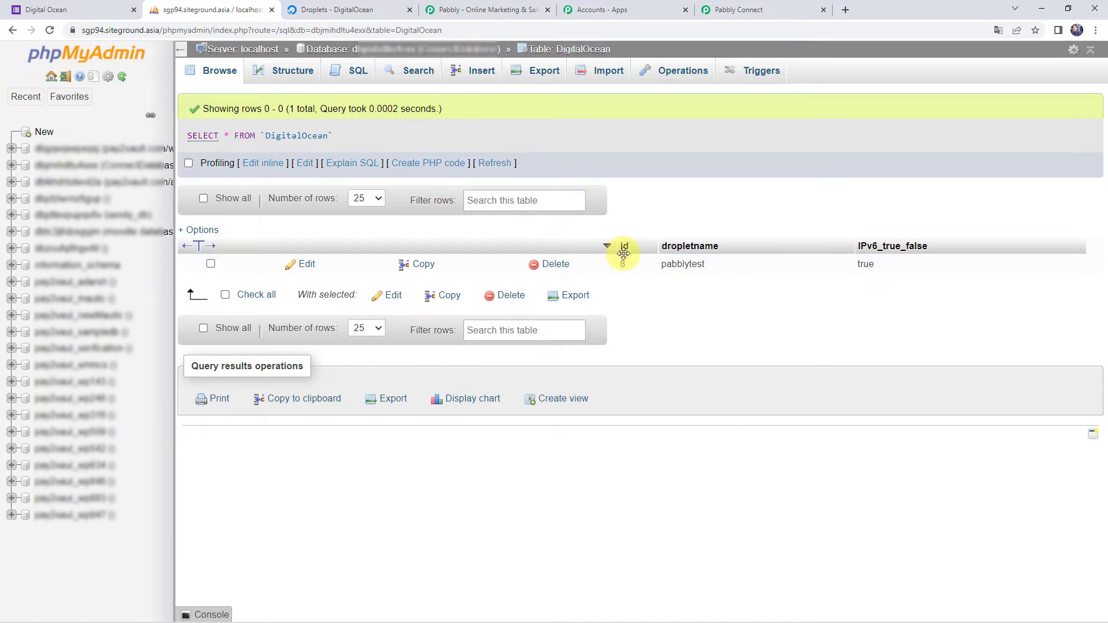
Step: Save the MySQL trigger in Pabbly Connect with a test request and check the received row's id, droplet name and unique column values
left_click(750, 8)
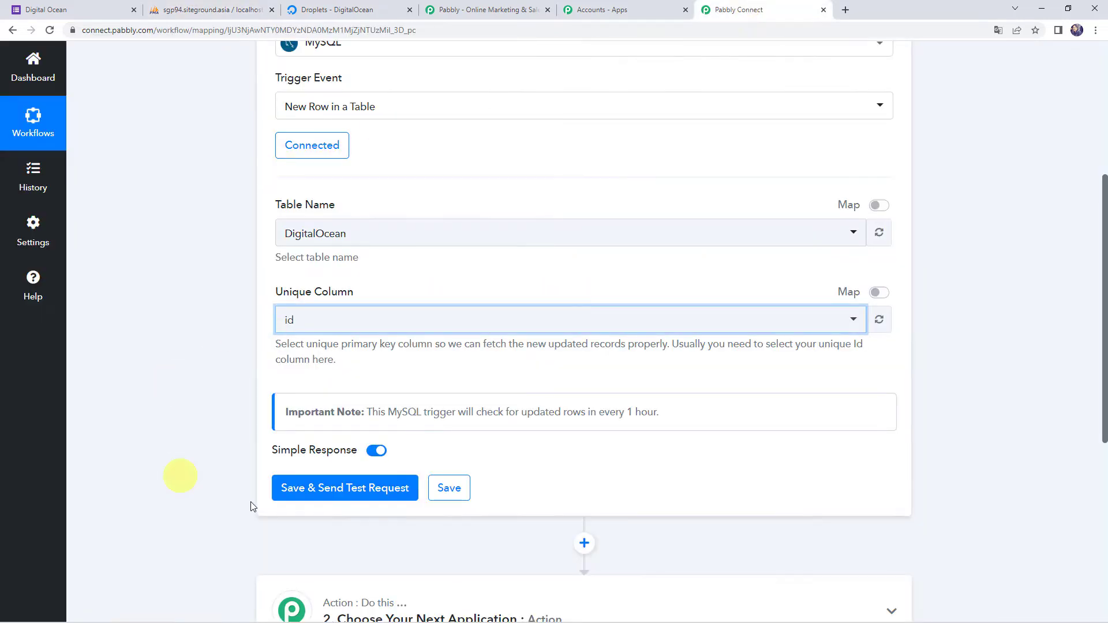
left_click(309, 488)
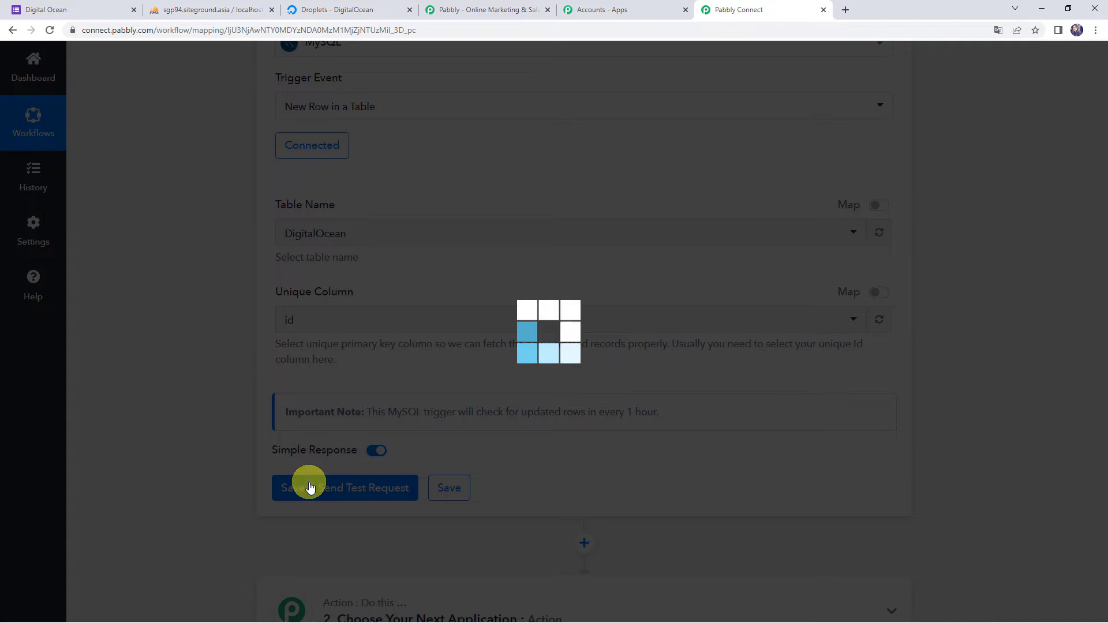
scroll(212, 396, "down", 2)
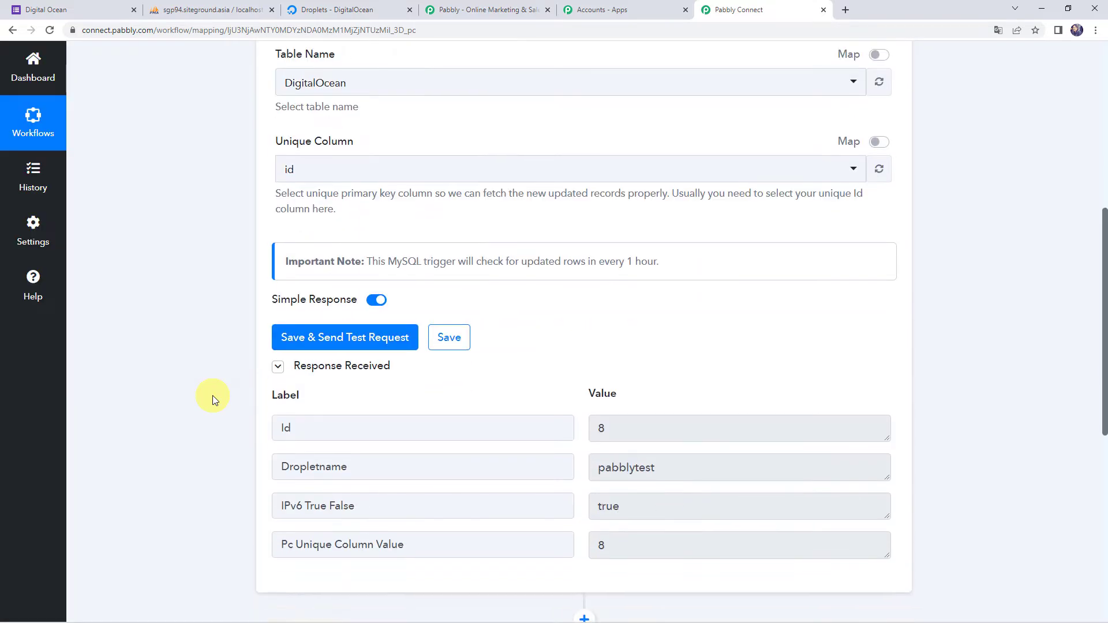
scroll(213, 396, "down", 2)
double_click(631, 347)
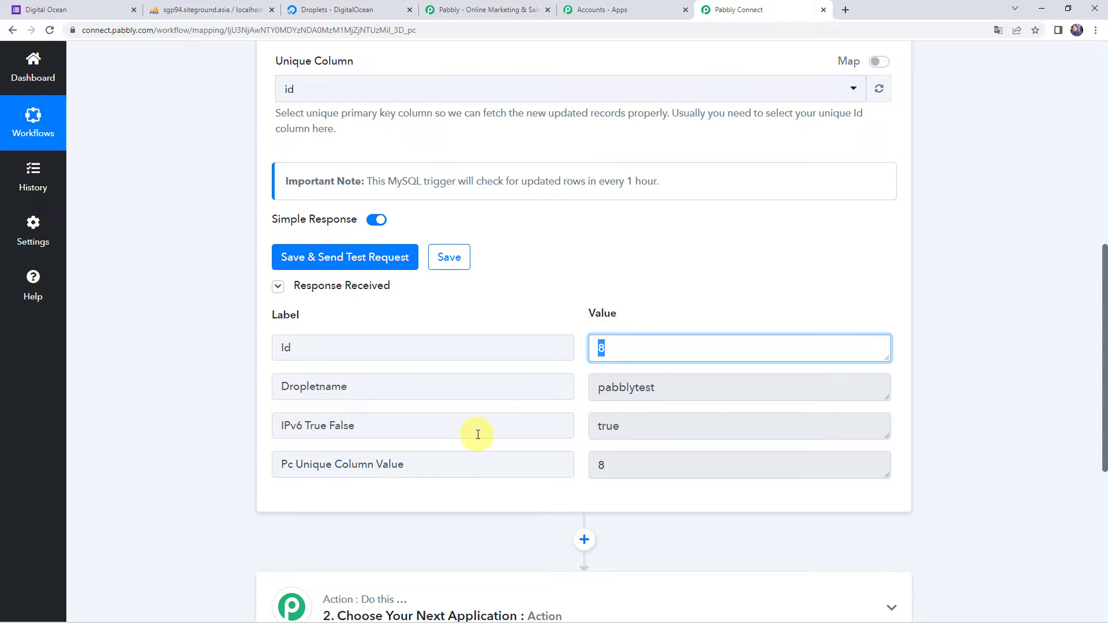
left_click(630, 470)
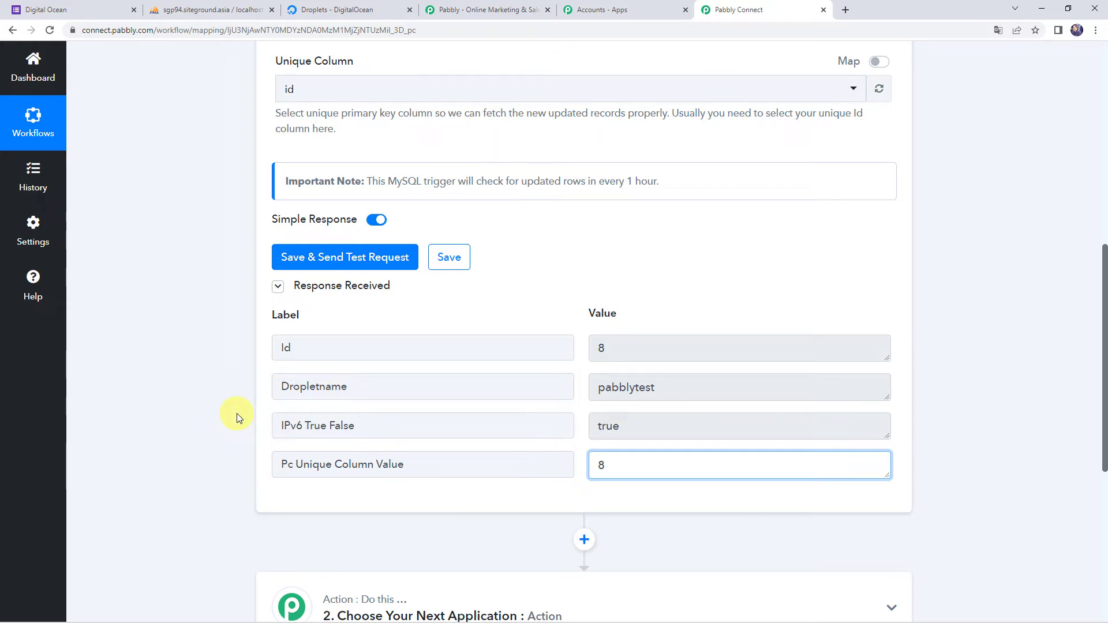
Step: Set the workflow's second step to the DigitalOcean app with the action event Create Droplet
scroll(217, 398, "down", 5)
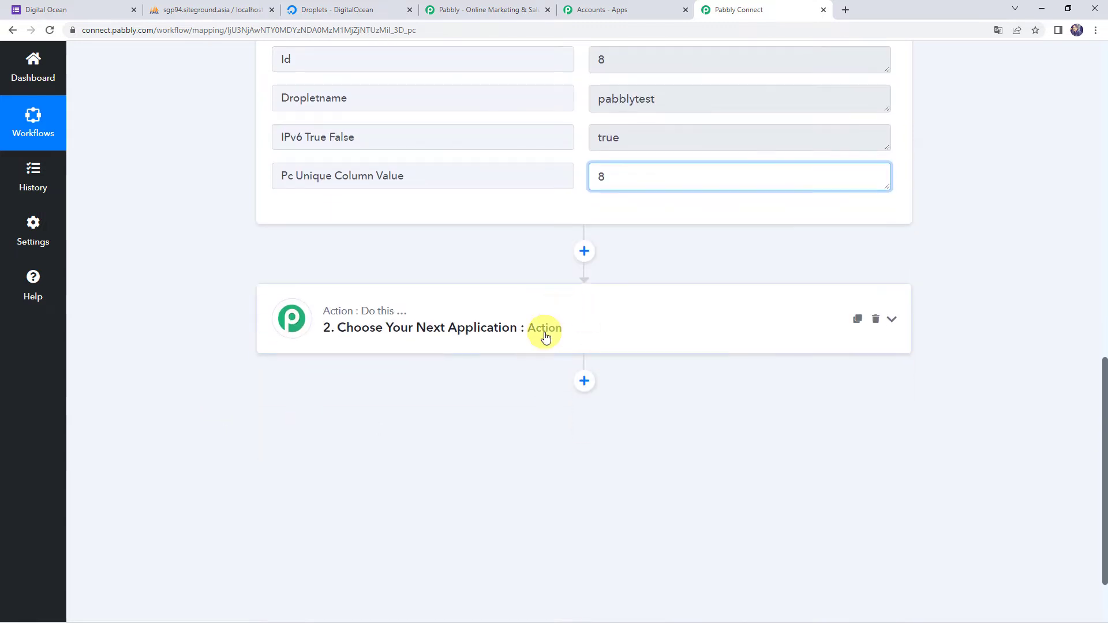
left_click(544, 336)
left_click(348, 403)
type("digit")
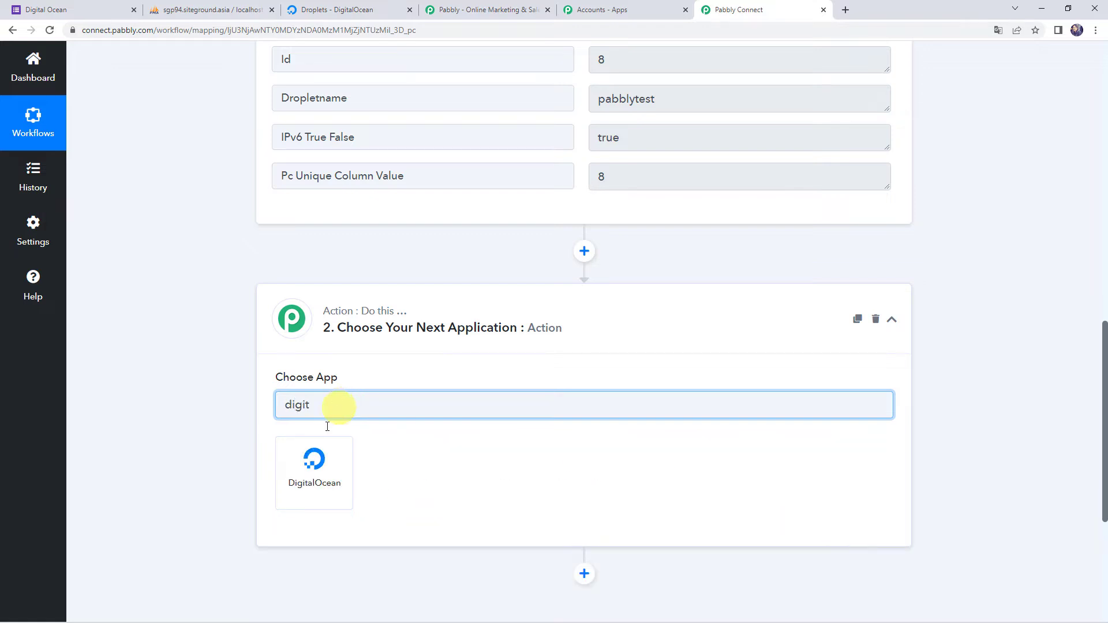
left_click(300, 486)
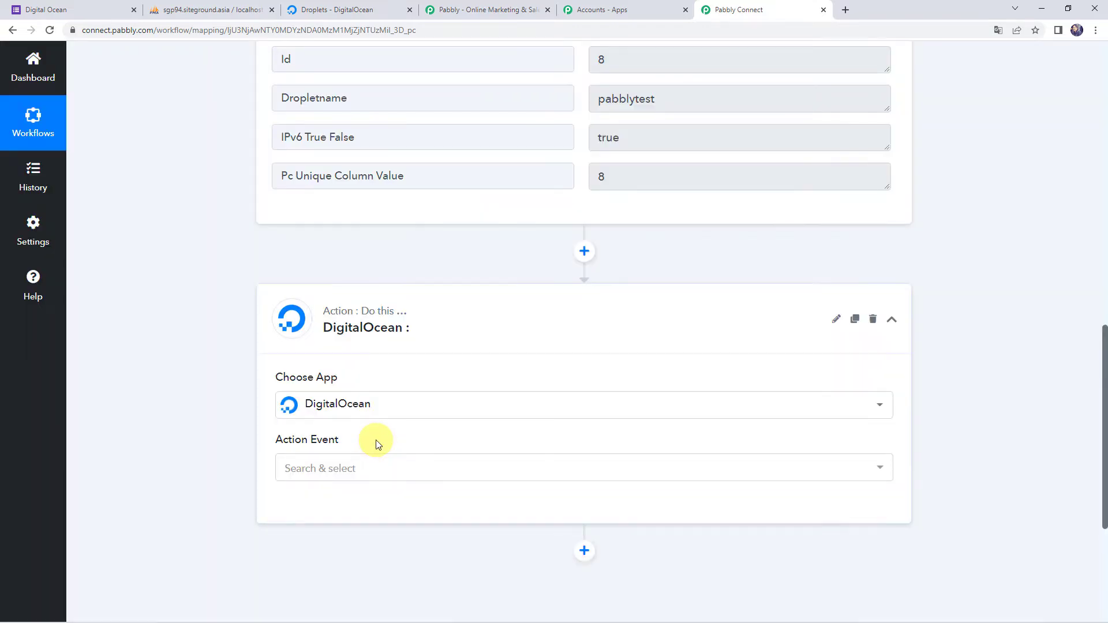
scroll(369, 427, "down", 2)
left_click(321, 353)
left_click(318, 417)
Step: Connect the Create Droplet action through a new DigitalOcean connection, authorizing Pabbly Connect for My Team
left_click(302, 388)
left_click(555, 191)
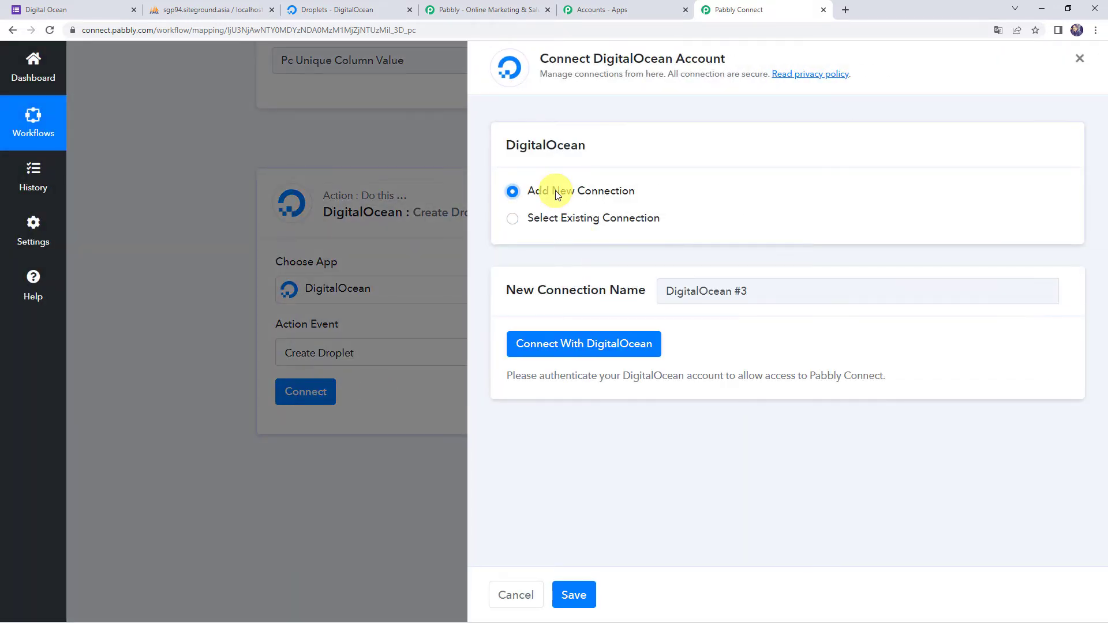
left_click(616, 349)
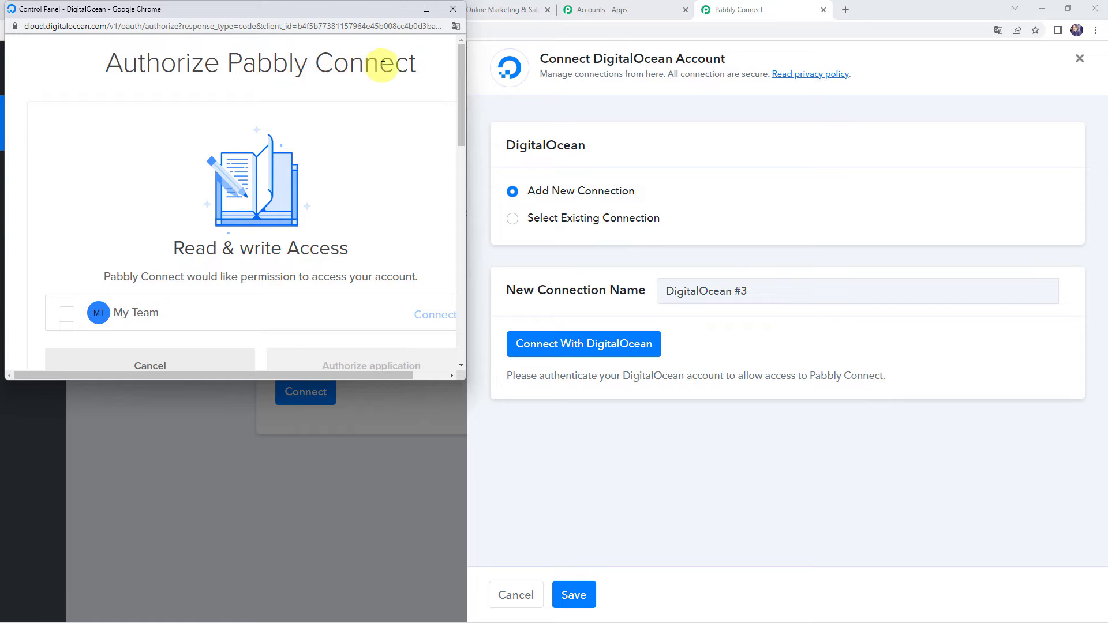
scroll(138, 204, "down", 2)
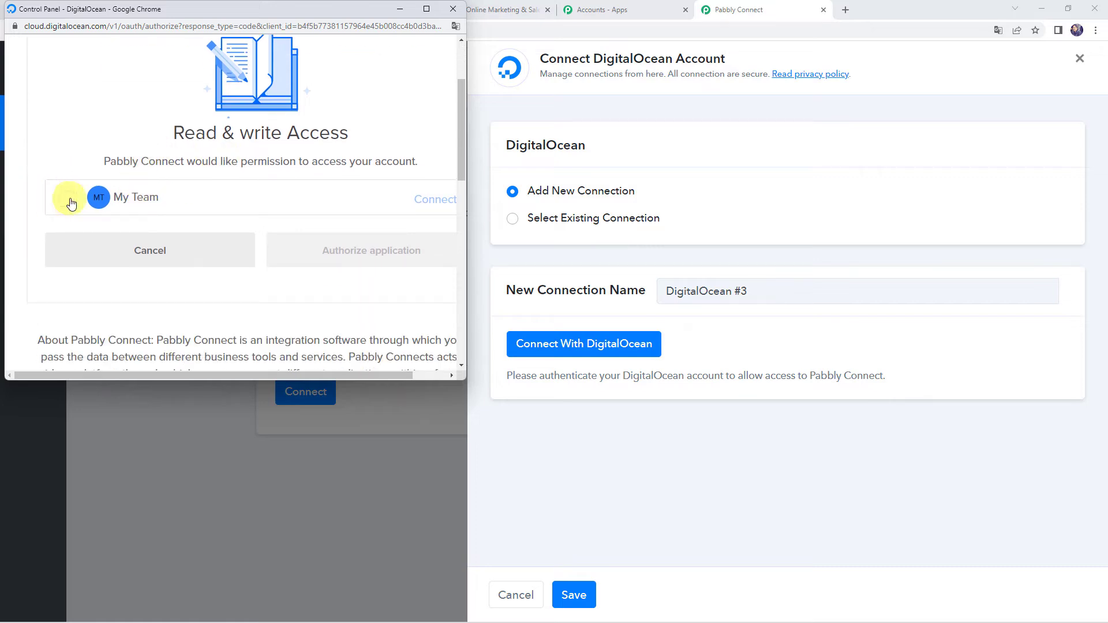
left_click(68, 199)
left_click(357, 259)
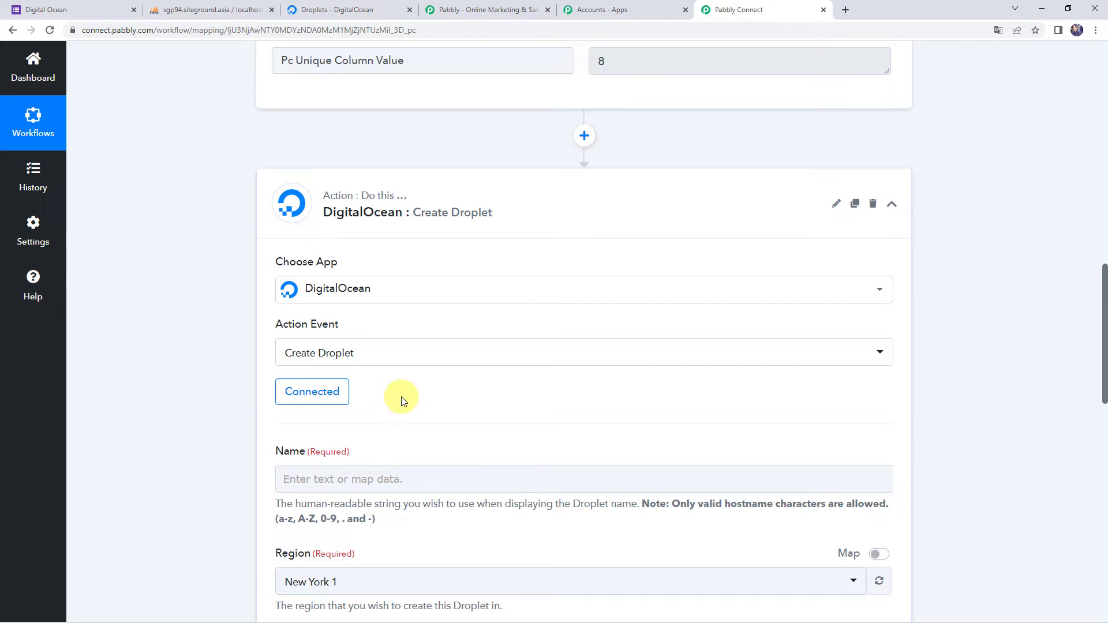
Step: Map the droplet's Name field to the Dropletname value from the MySQL trigger's response
scroll(403, 398, "down", 2)
left_click(292, 366)
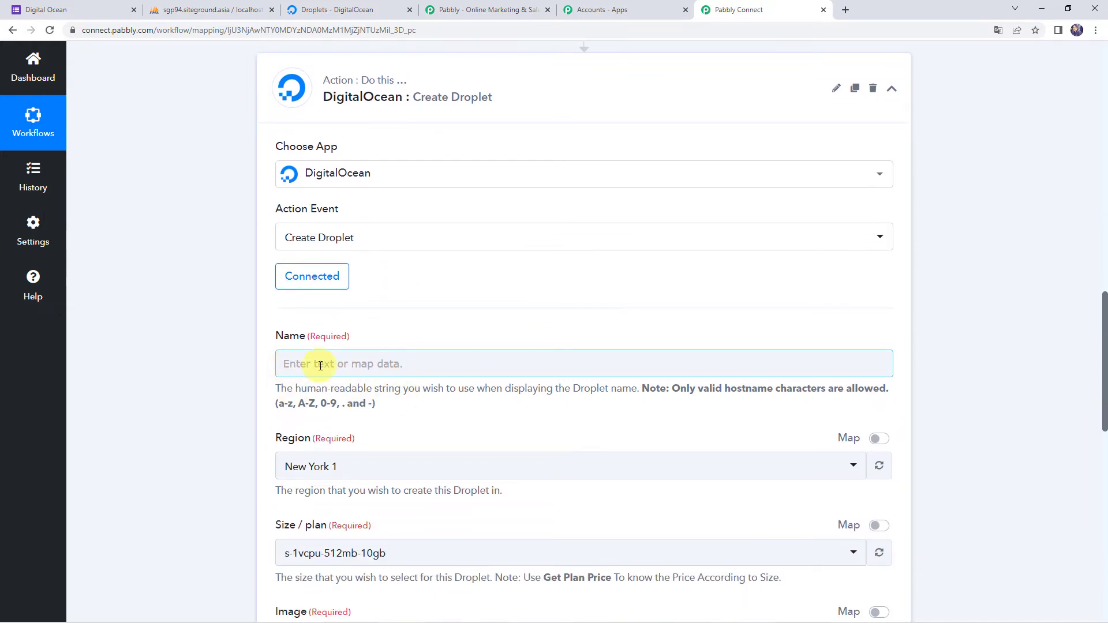
scroll(202, 378, "up", 4)
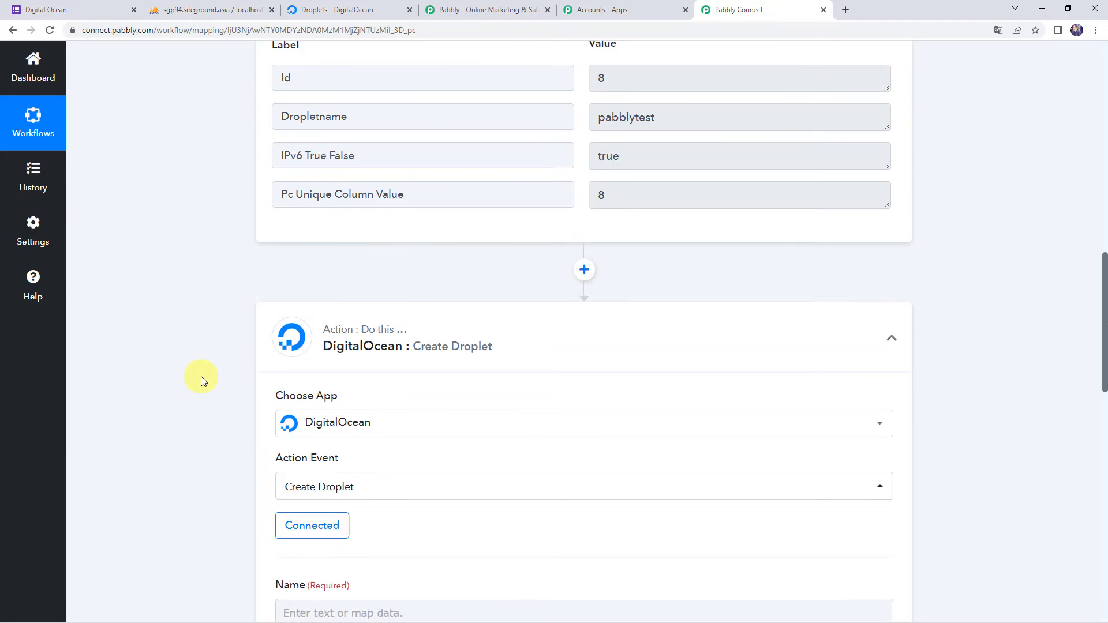
scroll(200, 379, "up", 3)
double_click(696, 272)
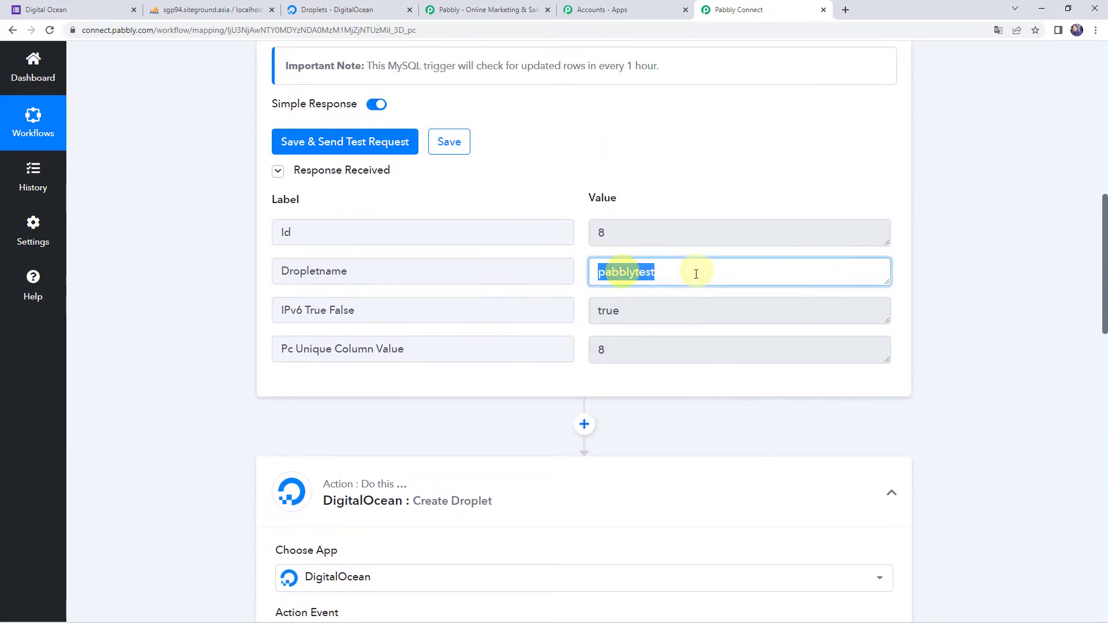
scroll(155, 415, "down", 6)
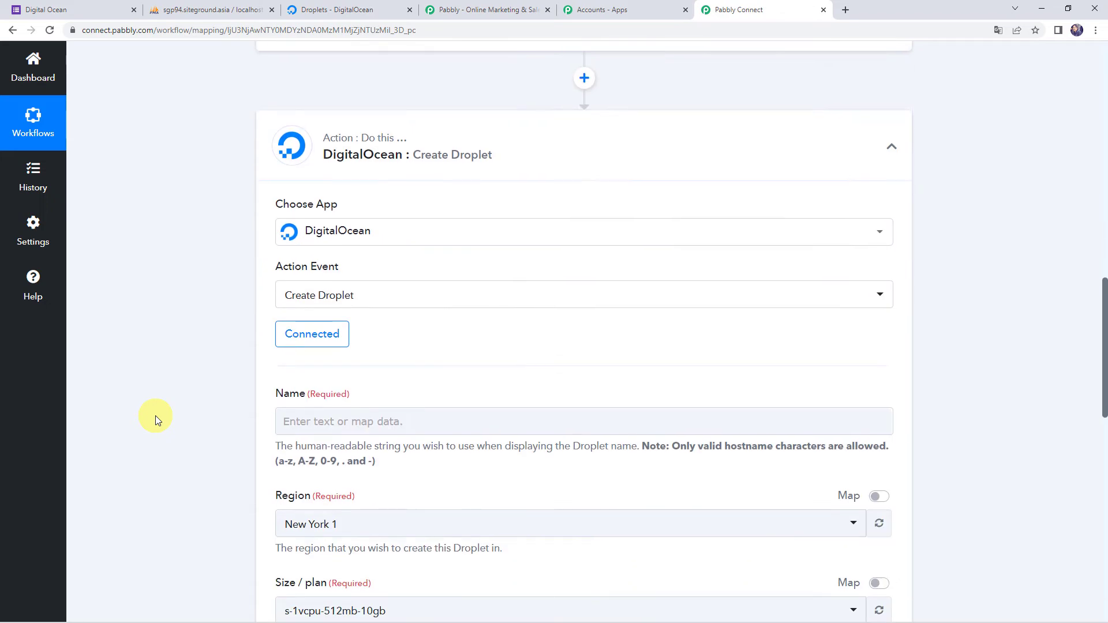
scroll(154, 415, "down", 3)
left_click(297, 248)
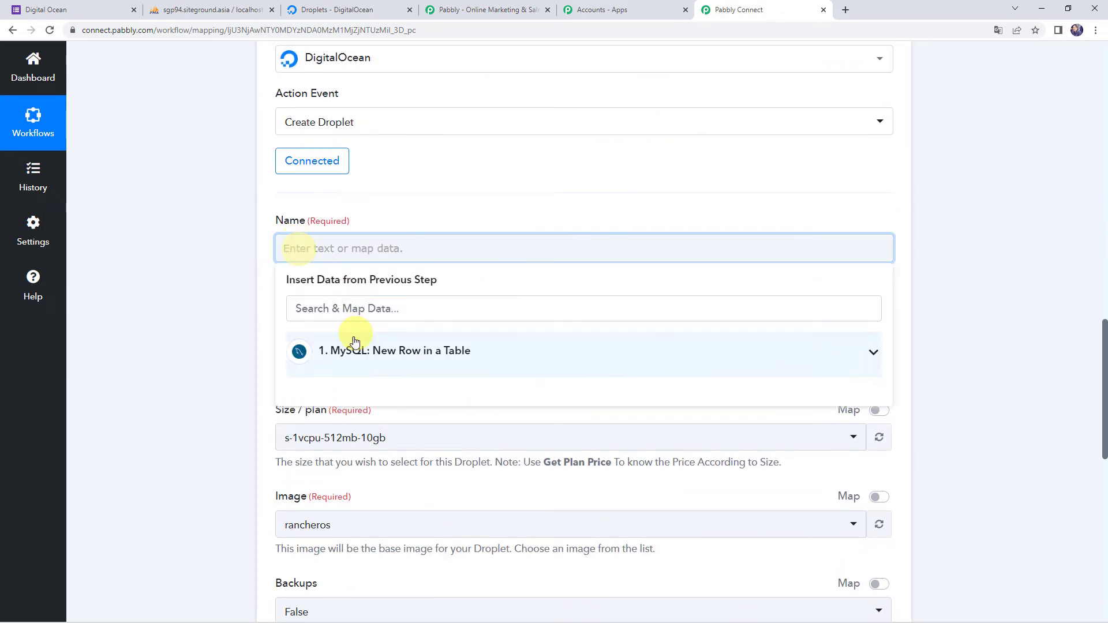
left_click(341, 351)
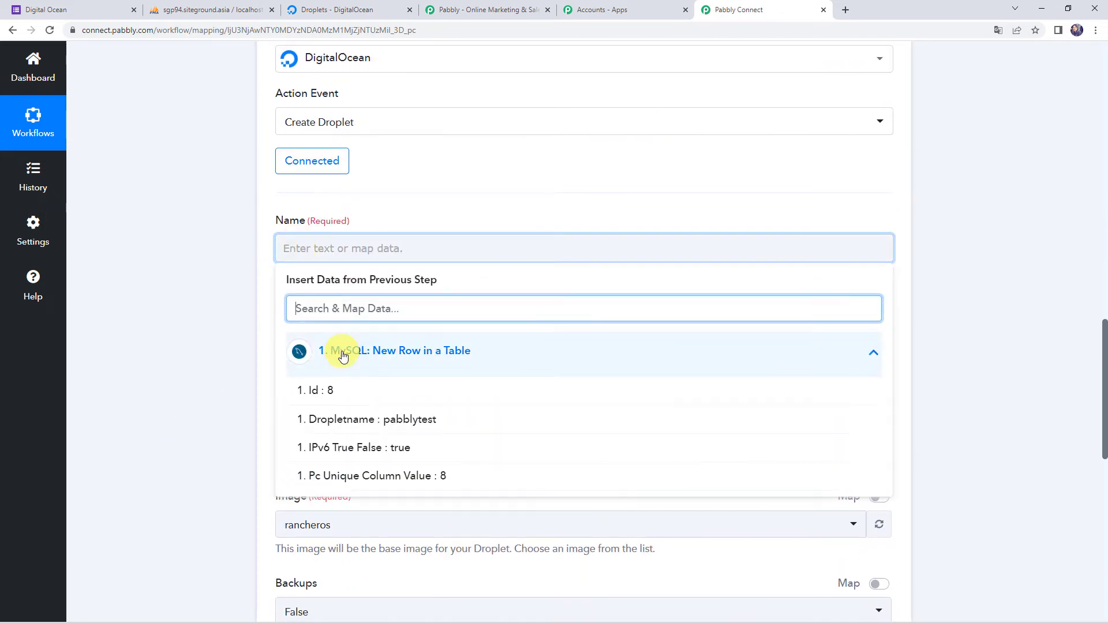
left_click(379, 425)
left_click(224, 344)
Step: Set the droplet's region to Bangalore 1
scroll(224, 344, "down", 1)
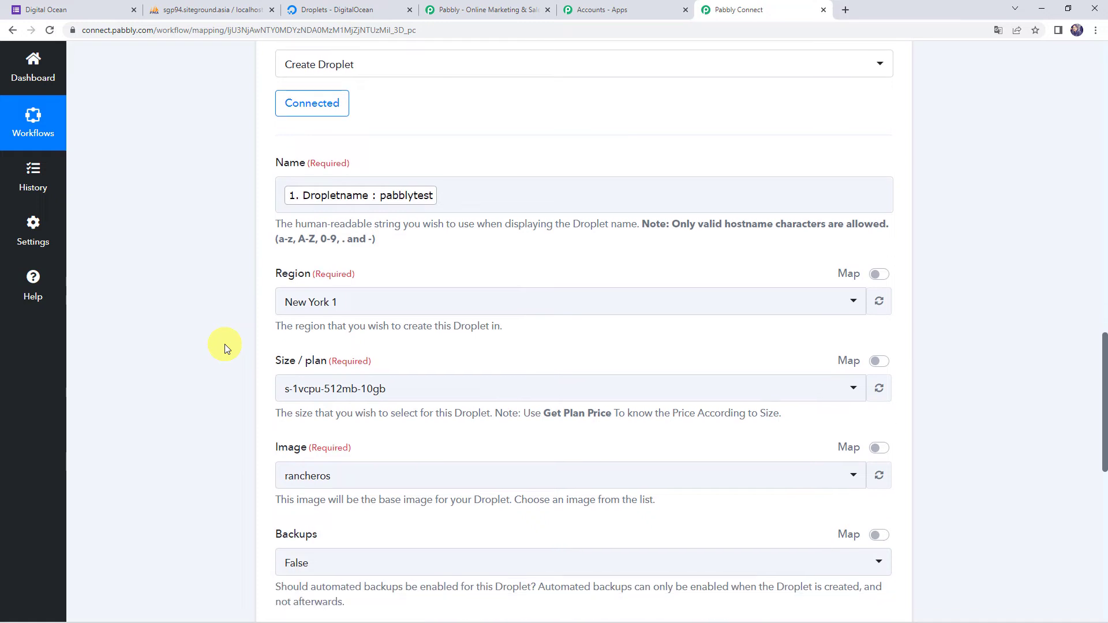
left_click(323, 305)
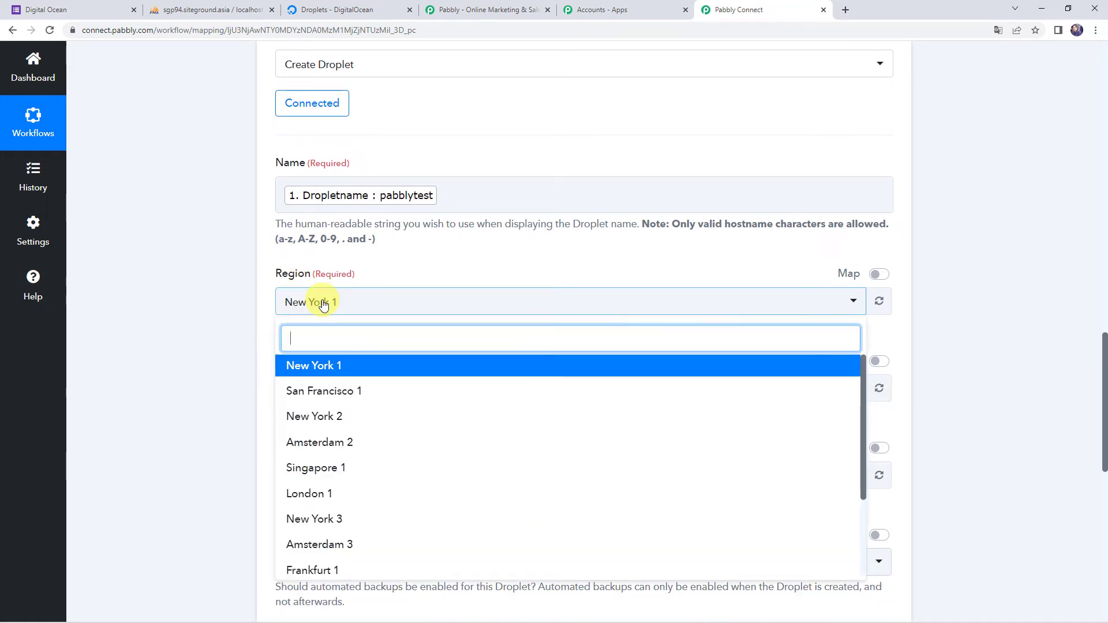
type("bang")
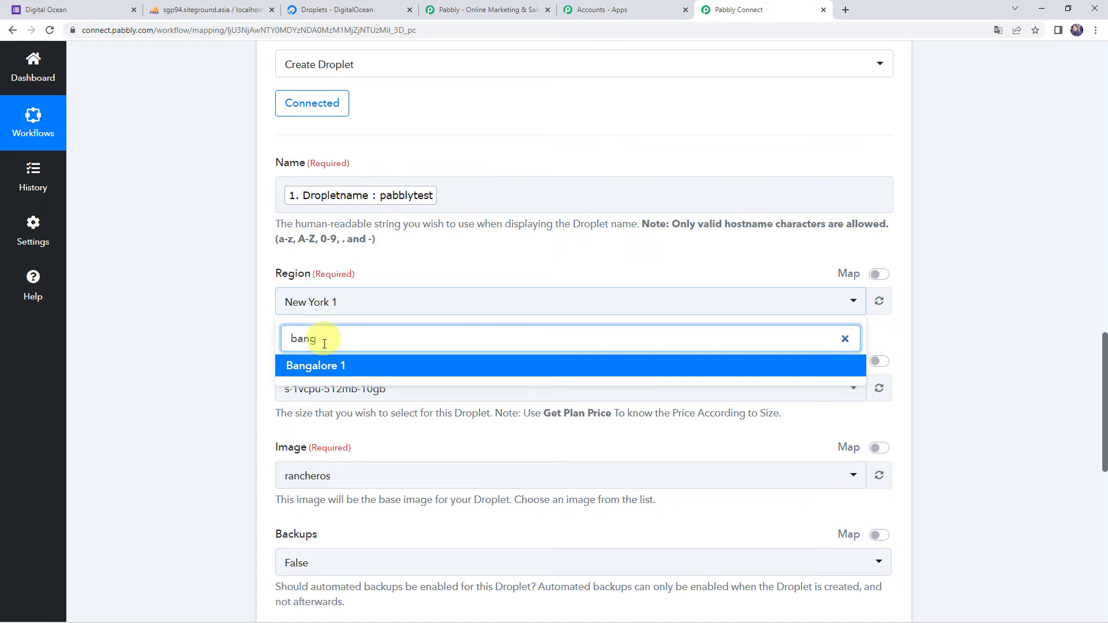
left_click(322, 364)
Step: Save the existing connection DigitalOcean #3 for the Get Plan Price action and send a test request to review the plan prices
scroll(237, 327, "down", 1)
scroll(236, 326, "down", 1)
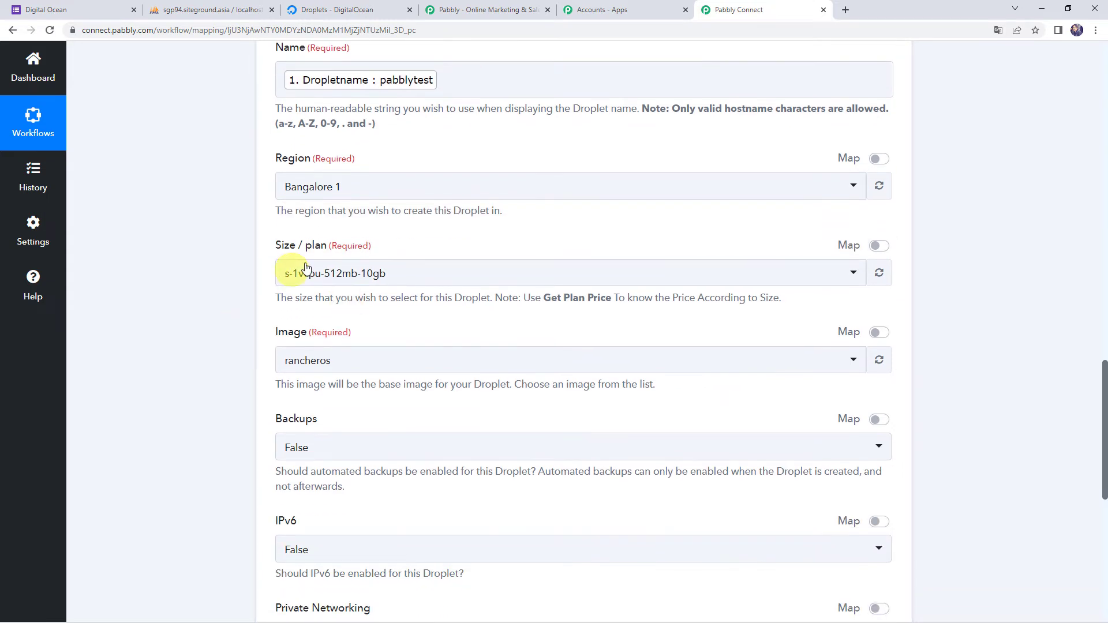
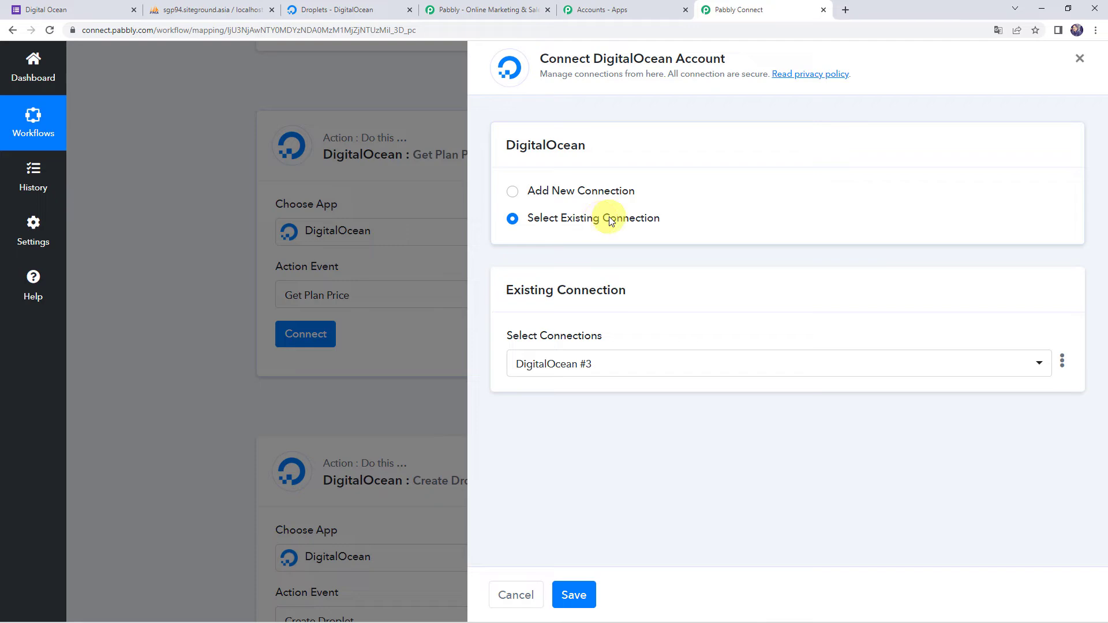
left_click(573, 595)
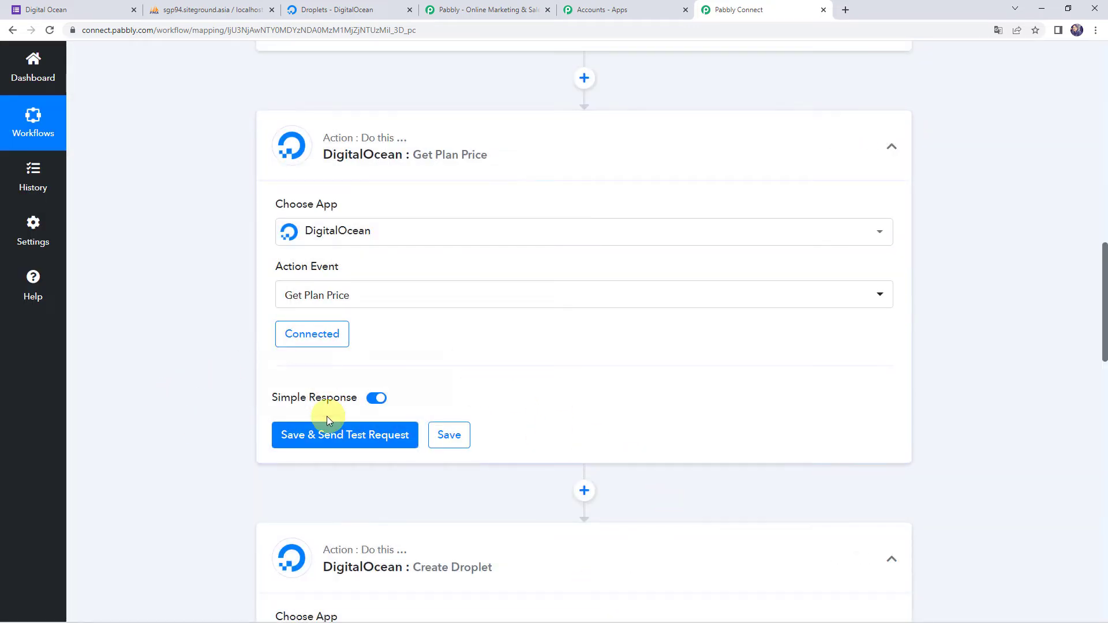
left_click(318, 437)
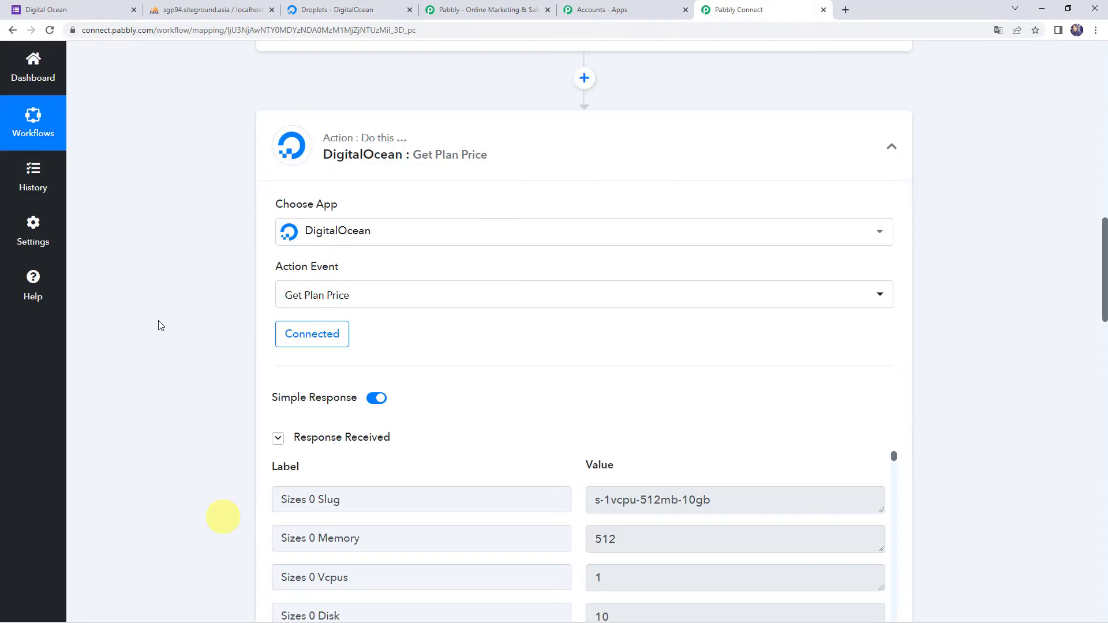
scroll(200, 424, "down", 5)
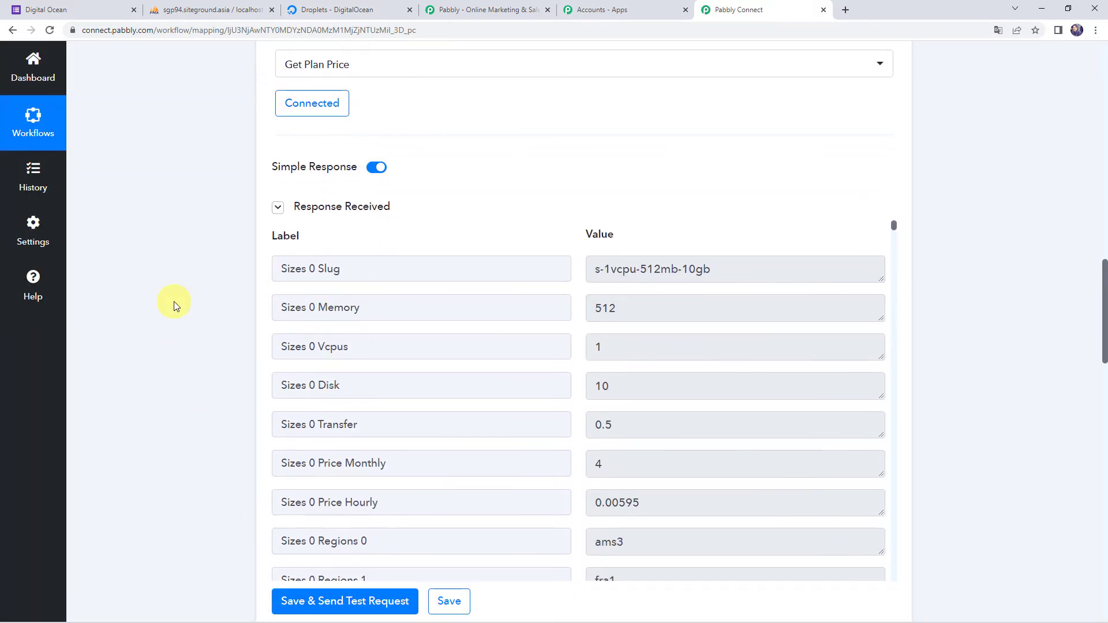
Step: Examine the first plan's slug, memory, disk, monthly price and hourly price in the Get Plan Price response
left_click(358, 211)
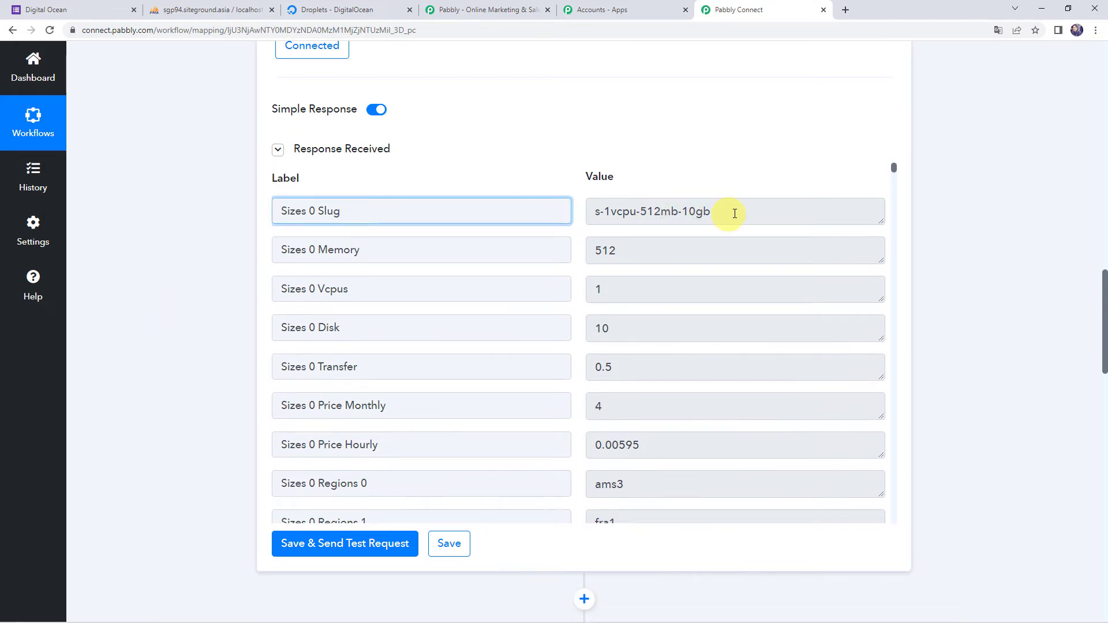
left_click_drag(734, 211, 671, 212)
key("ctrl+a")
left_click(388, 252)
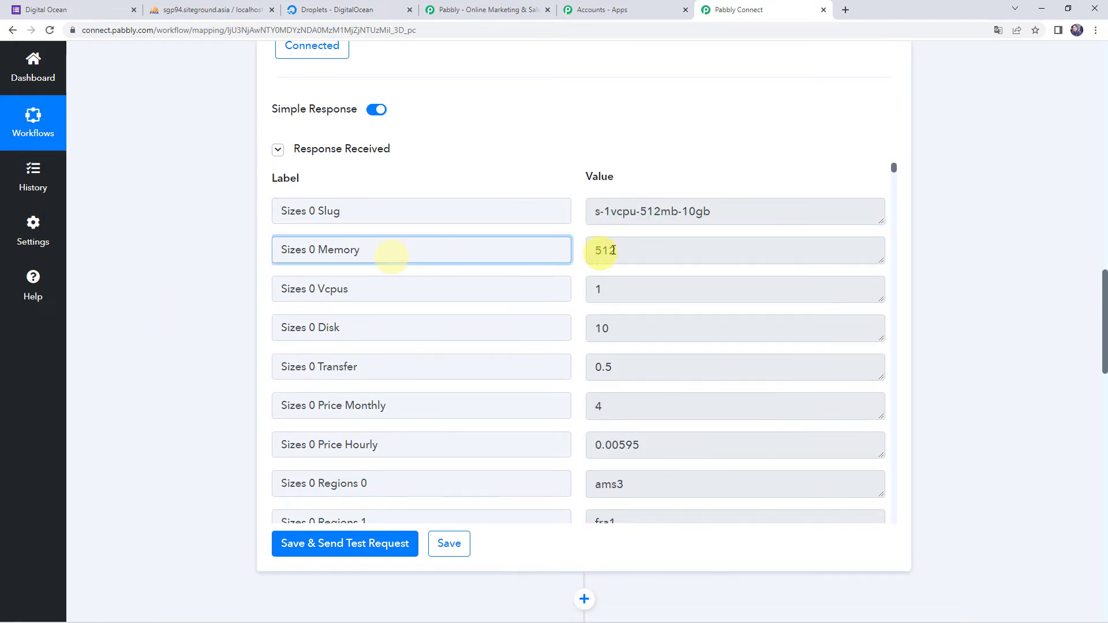
left_click(638, 248)
left_click_drag(663, 250, 487, 248)
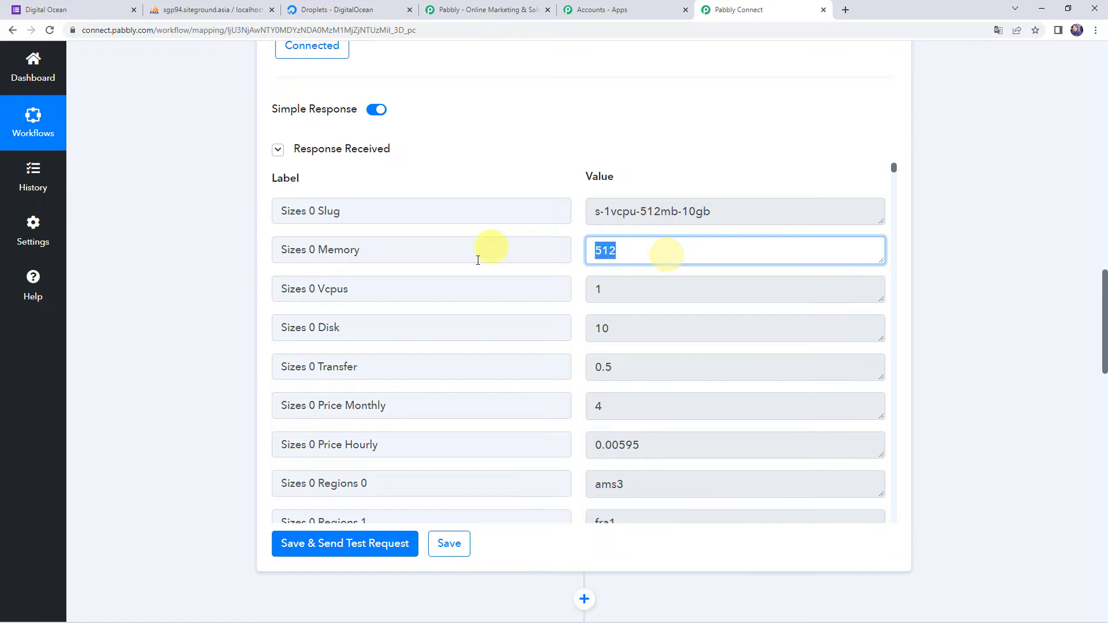
left_click(364, 332)
left_click(683, 340)
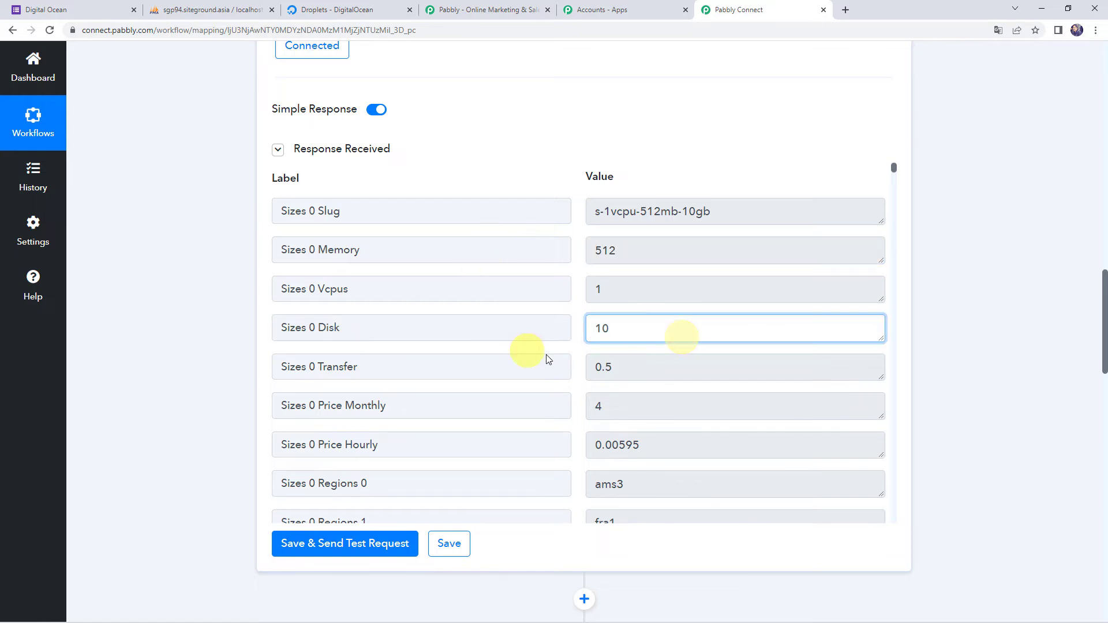
double_click(640, 410)
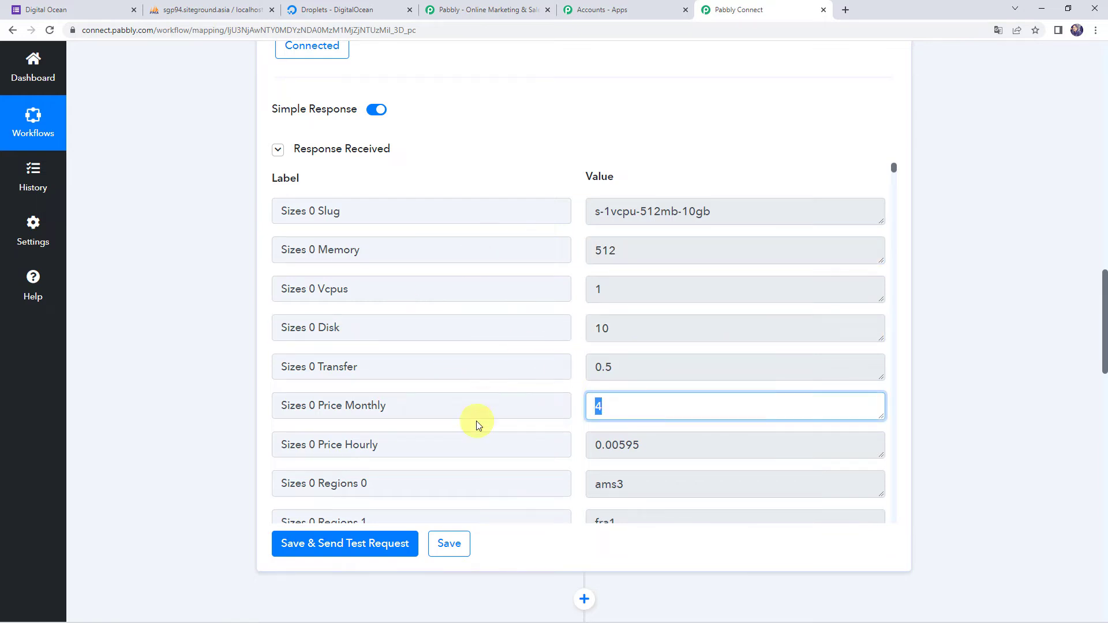
left_click_drag(666, 444, 548, 445)
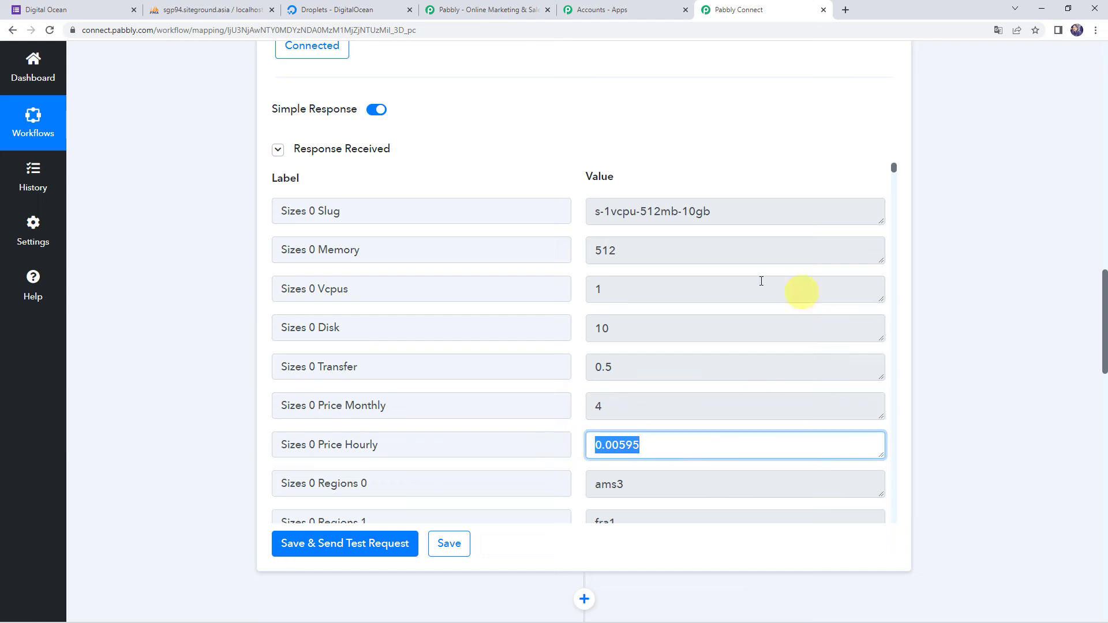
Step: Copy the Sizes 2 Slug value s-1vcpu-1gb-amd from the Get Plan Price response
scroll(607, 397, "down", 2)
scroll(608, 397, "down", 6)
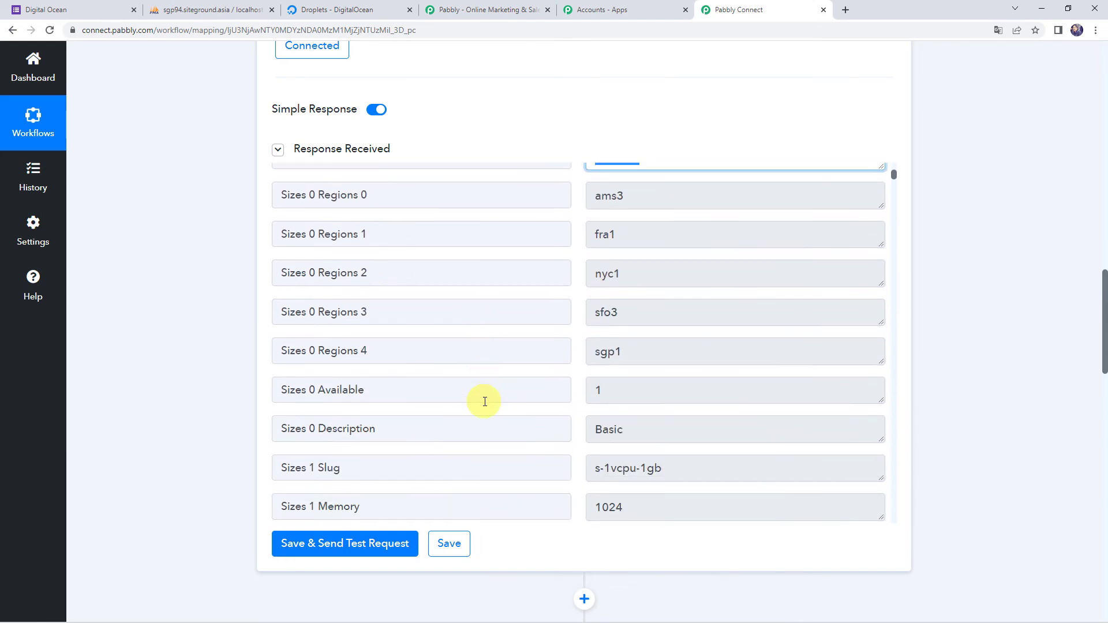
scroll(466, 393, "down", 2)
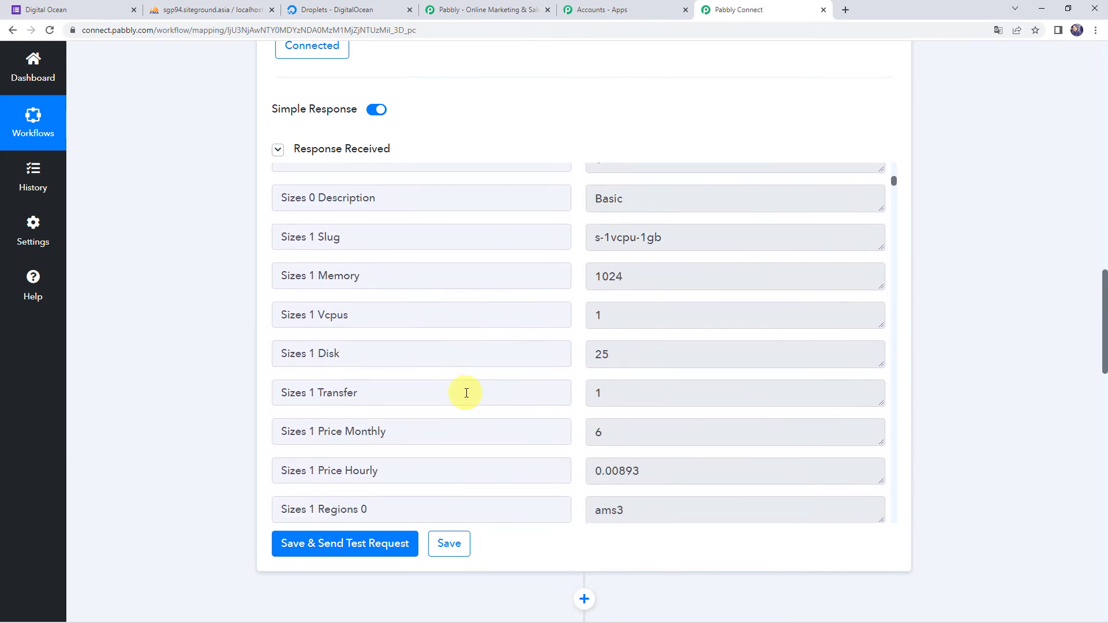
scroll(466, 393, "down", 10)
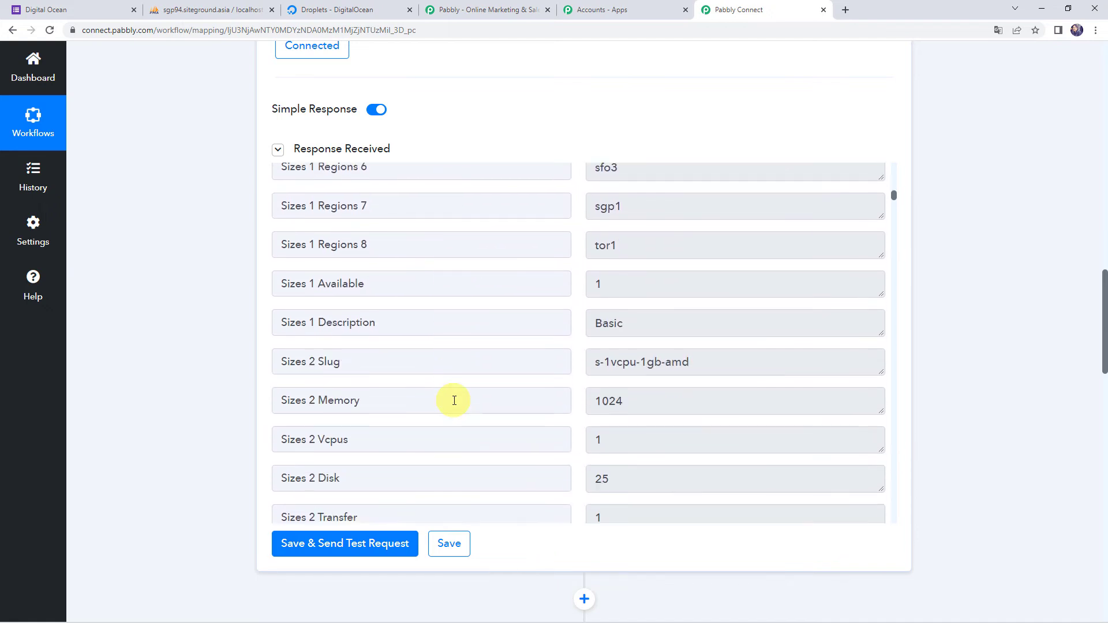
scroll(454, 401, "down", 2)
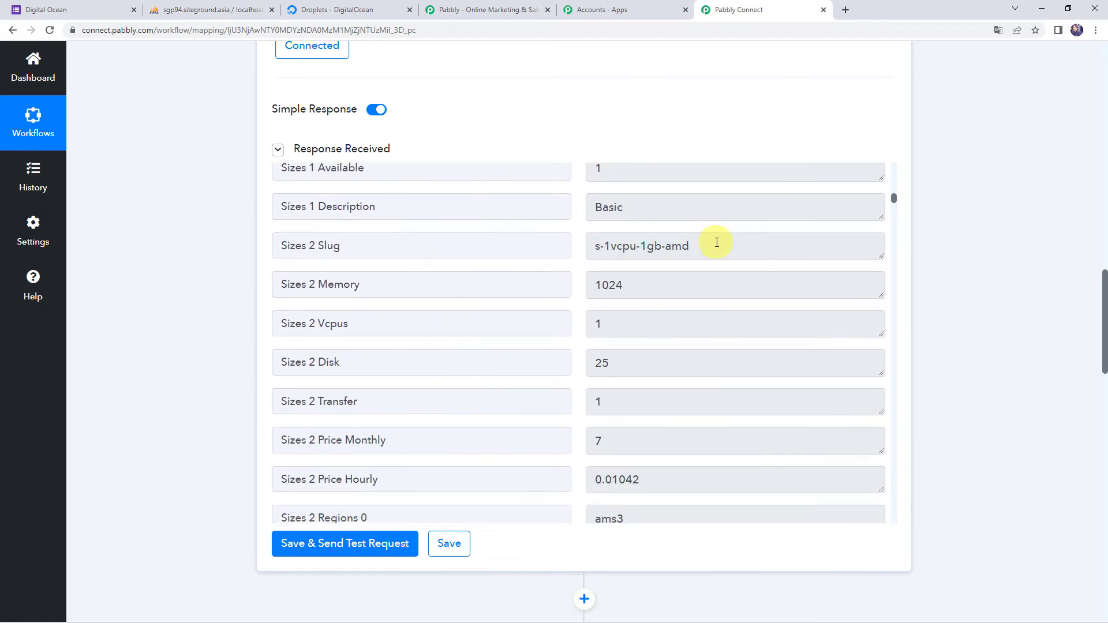
left_click_drag(717, 243, 560, 246)
key("ctrl+c")
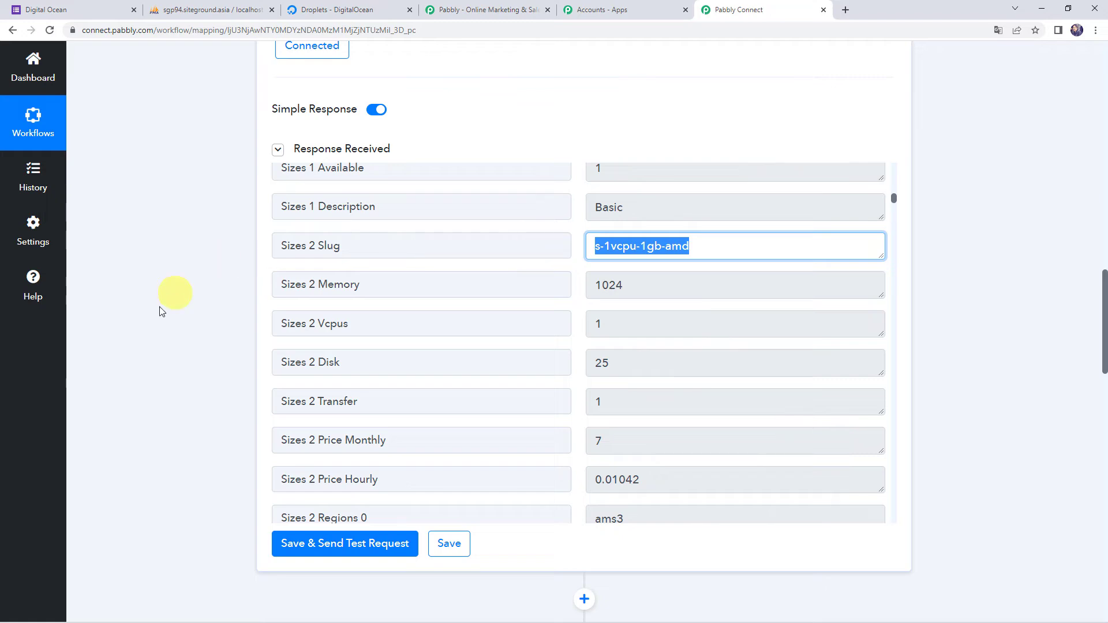
Step: Set the Create Droplet action's size/plan to s-1vcpu-1gb-amd using the copied slug
scroll(136, 324, "down", 10)
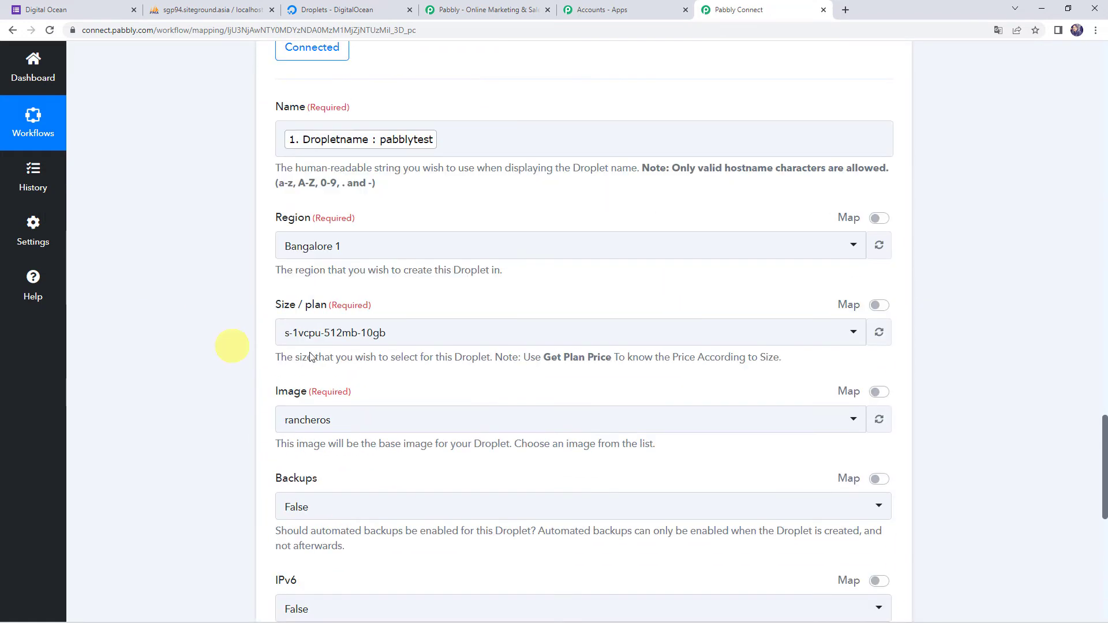
left_click(362, 338)
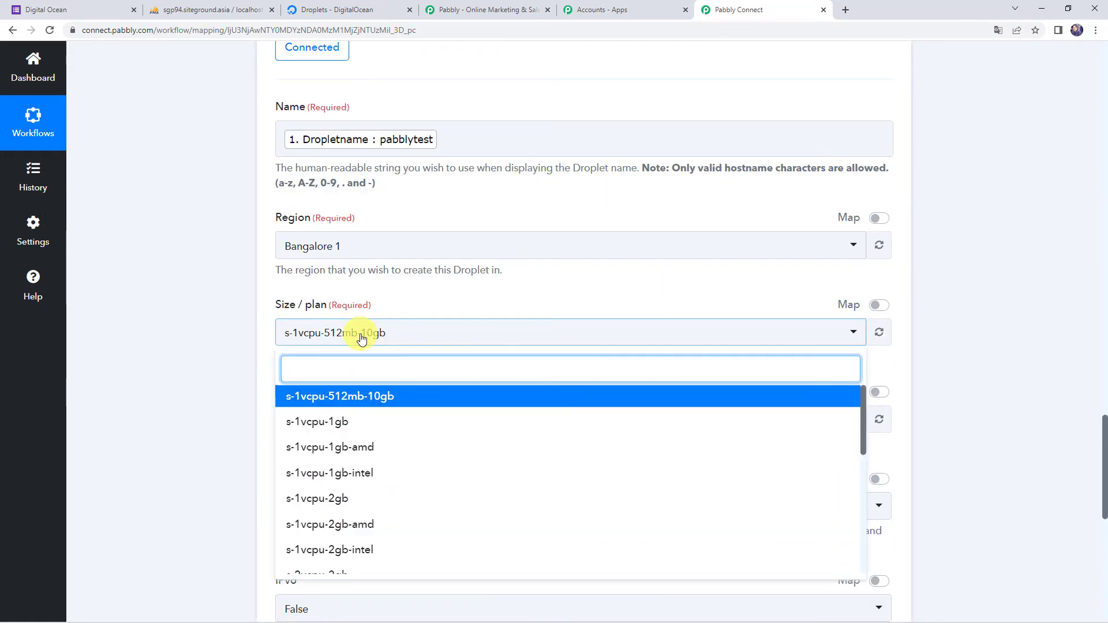
key("ctrl+v")
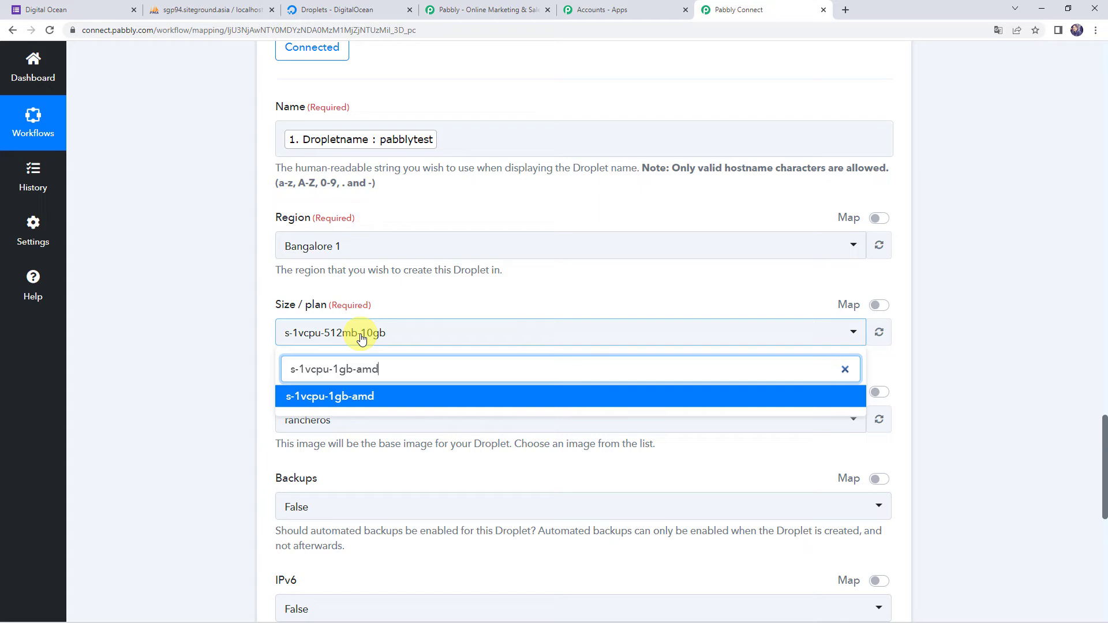
left_click(372, 396)
Step: Delete the DigitalOcean Get Plan Price action from the workflow and dismiss the confirmation
scroll(221, 365, "up", 10)
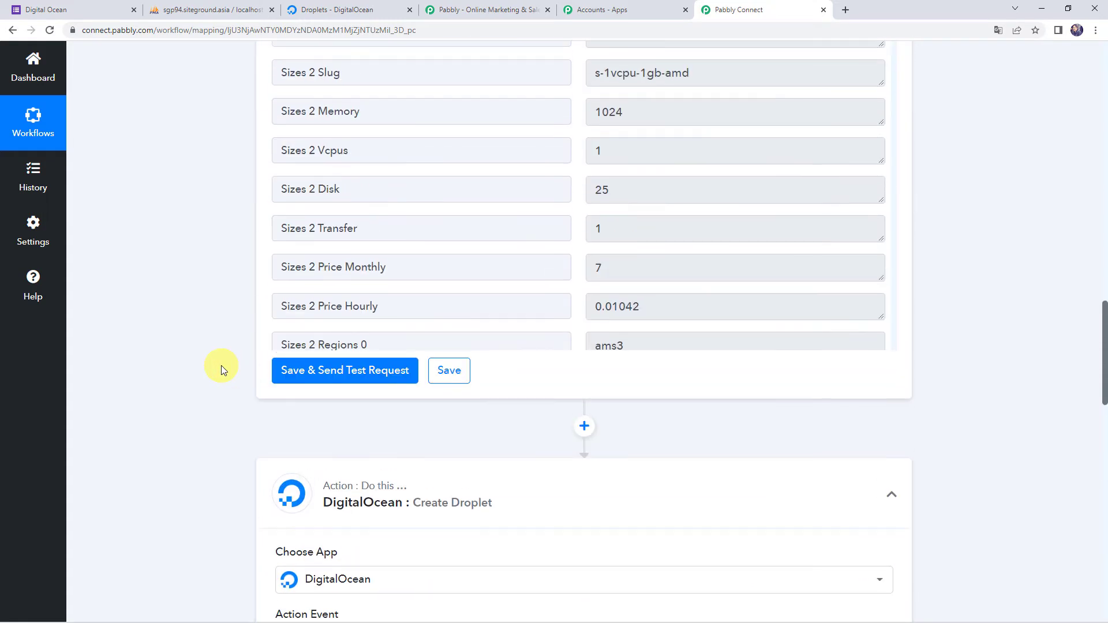
scroll(221, 365, "up", 7)
scroll(477, 290, "up", 3)
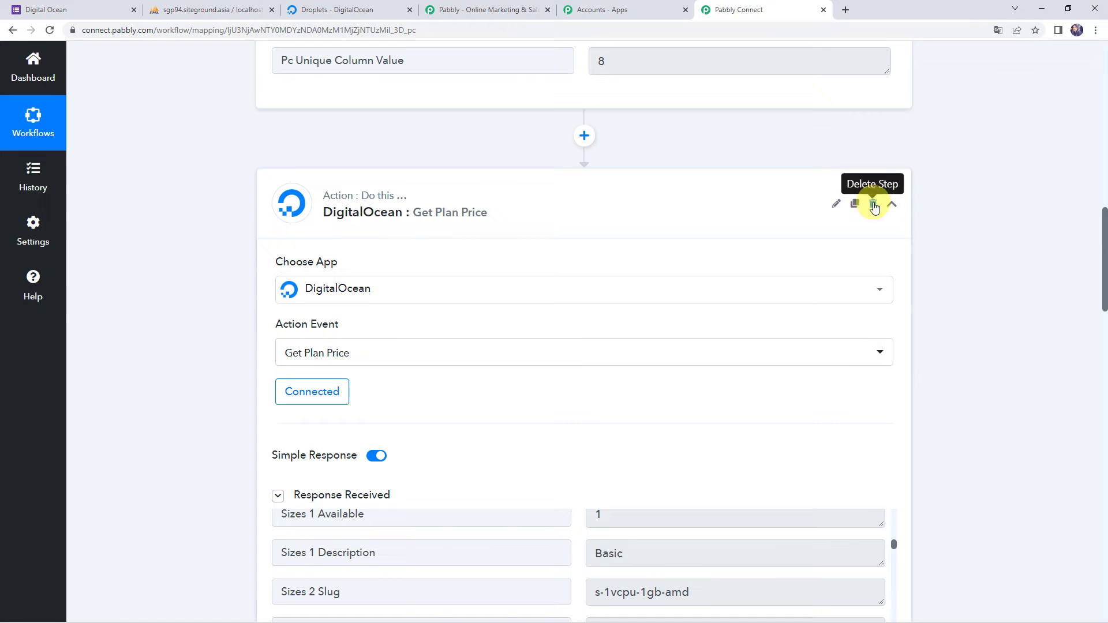
scroll(234, 376, "down", 4)
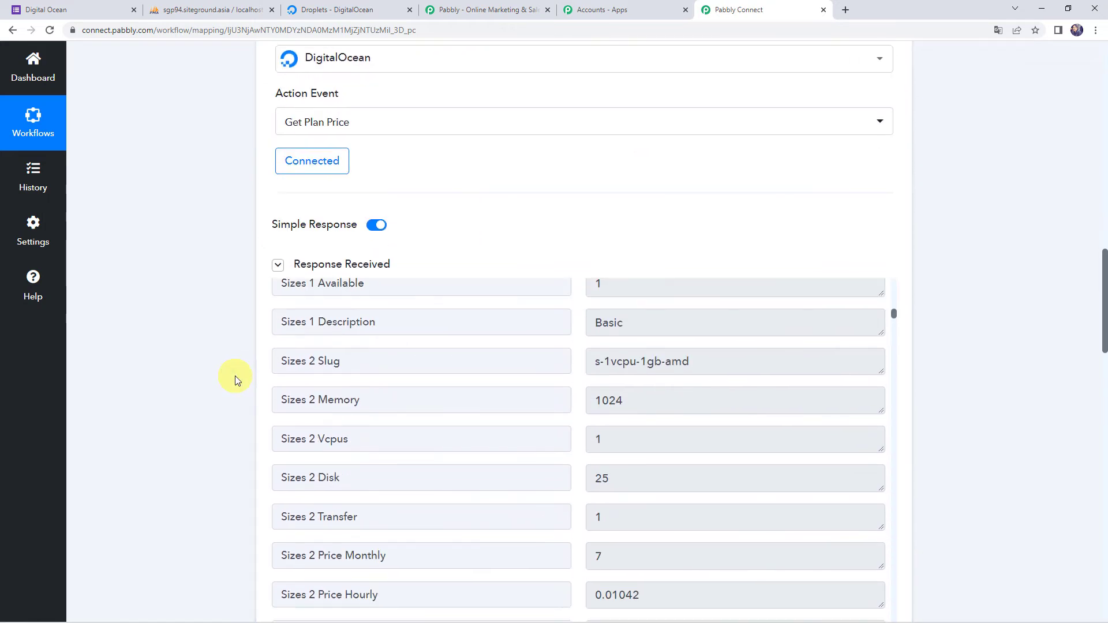
scroll(827, 297, "up", 4)
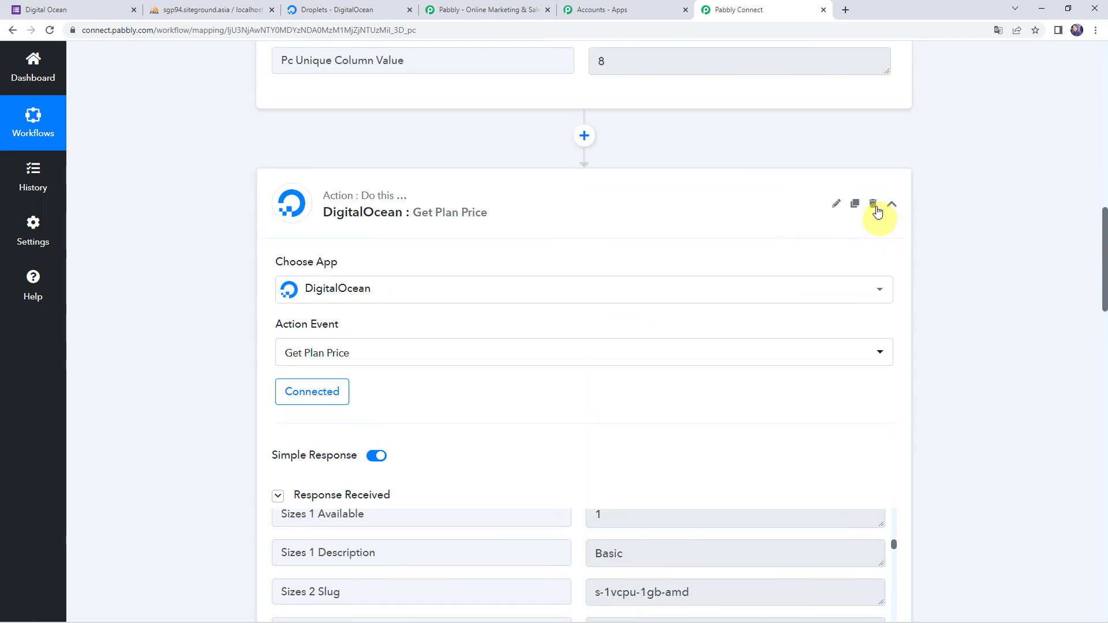
left_click(872, 205)
left_click(495, 399)
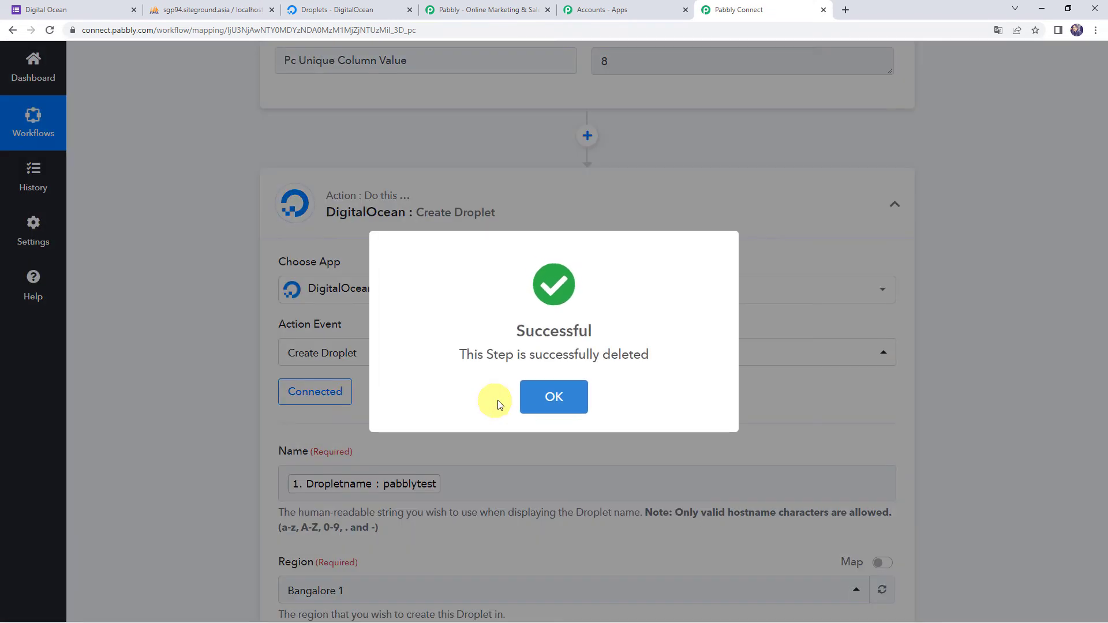
left_click(546, 397)
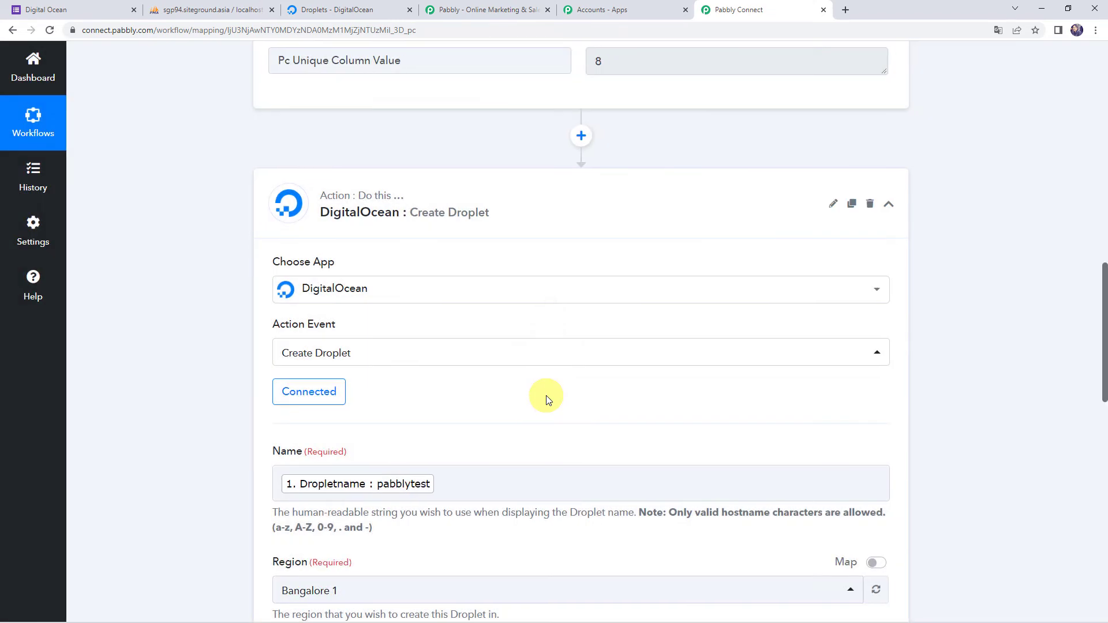
Step: Set the droplet's image to ubuntu-18-04-x64 in the Create Droplet action
scroll(158, 460, "down", 8)
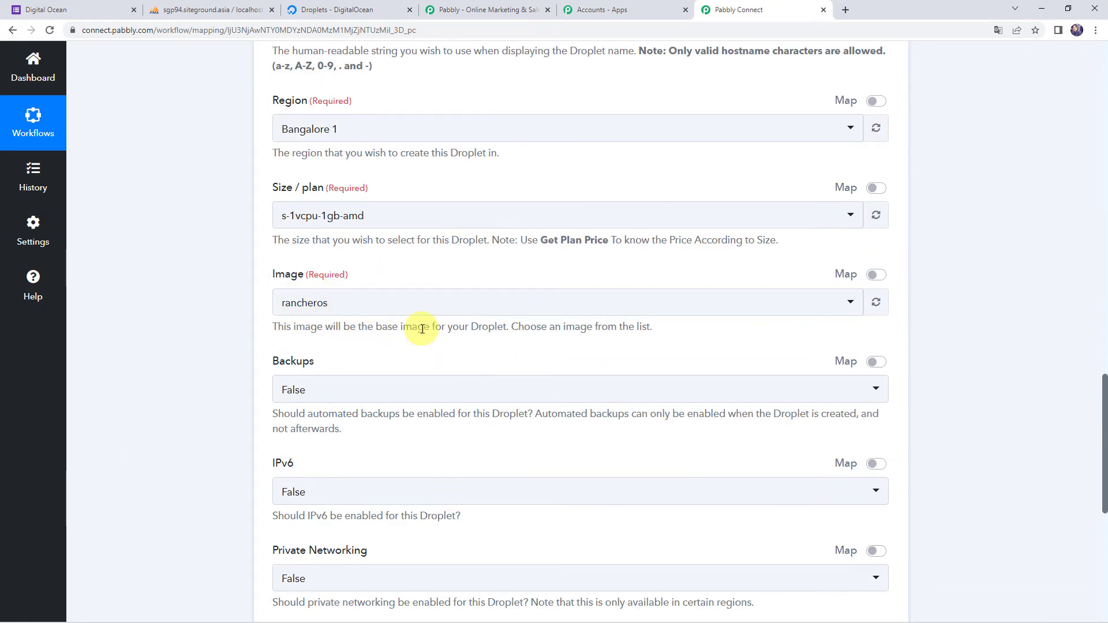
left_click(422, 303)
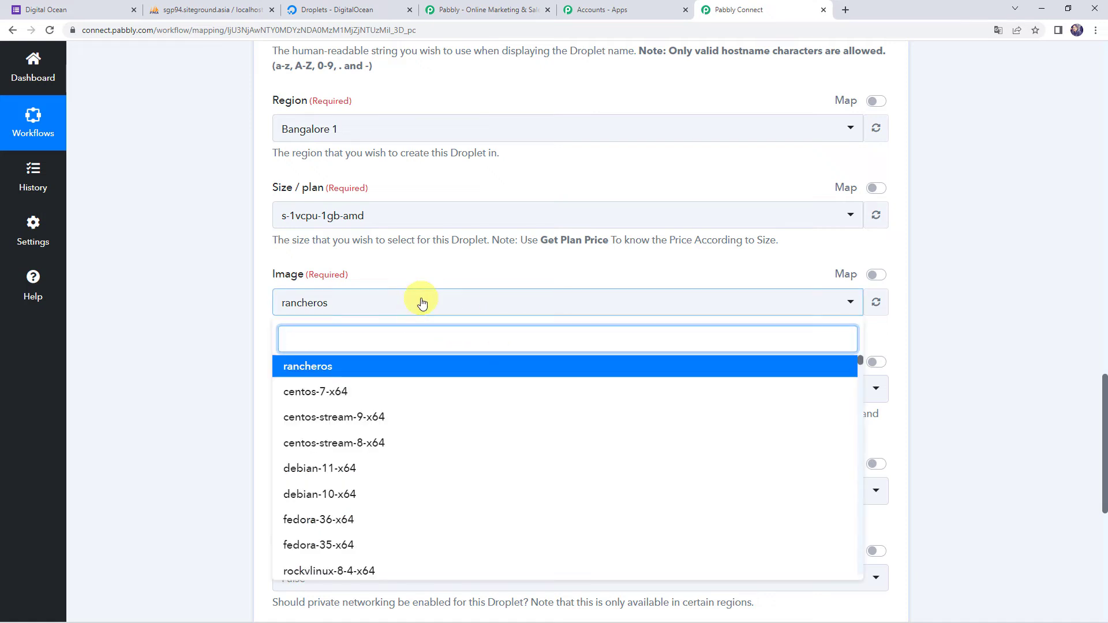
type("ub")
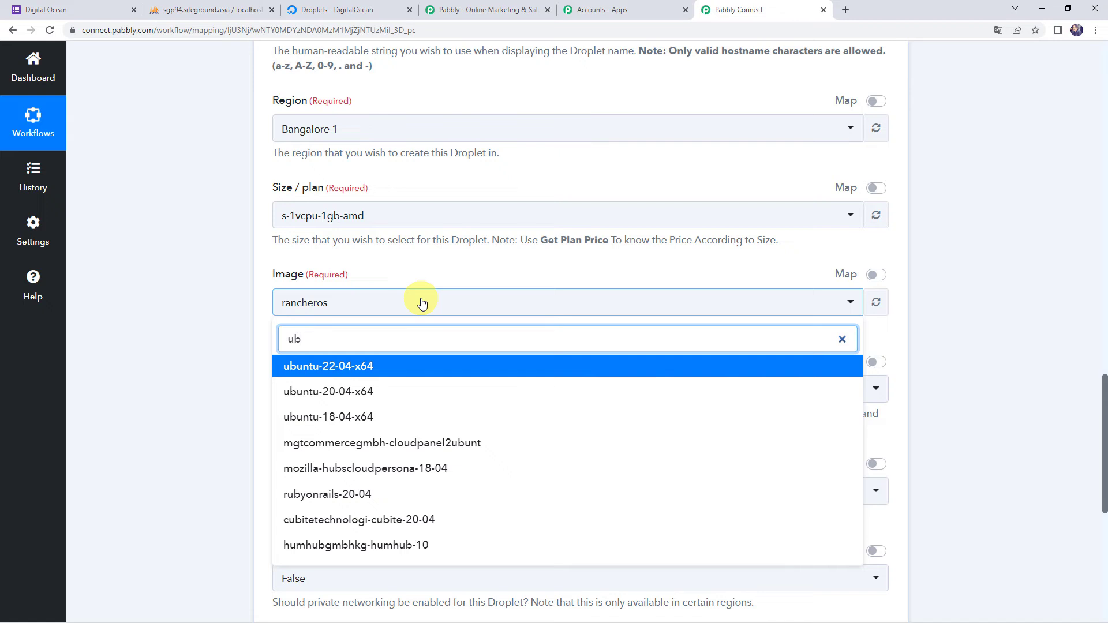
left_click(326, 416)
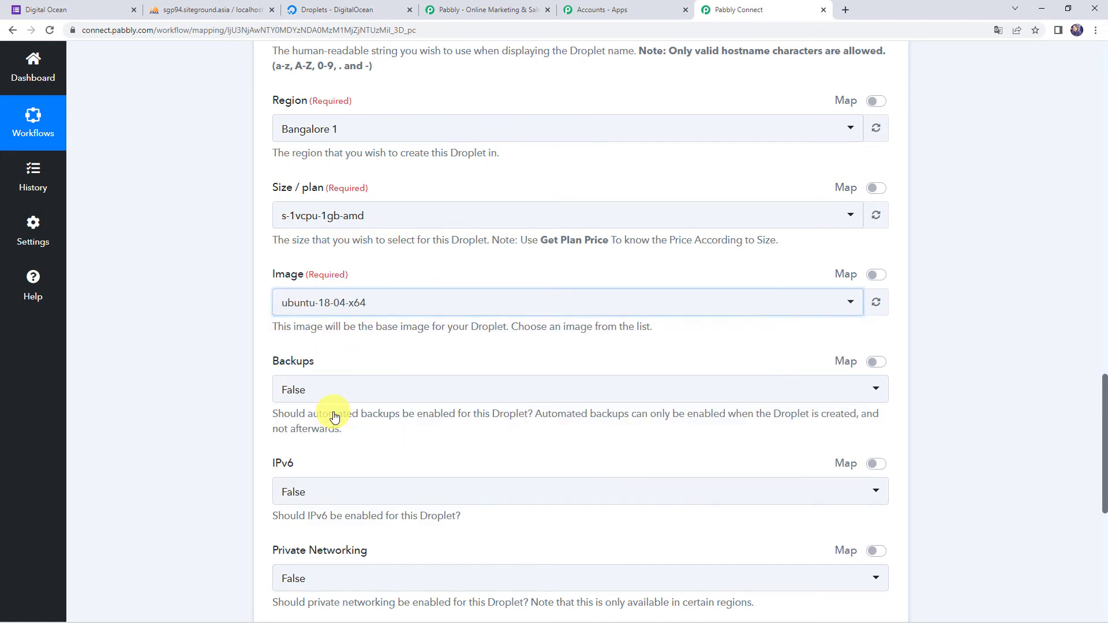
left_click(212, 352)
scroll(211, 352, "down", 2)
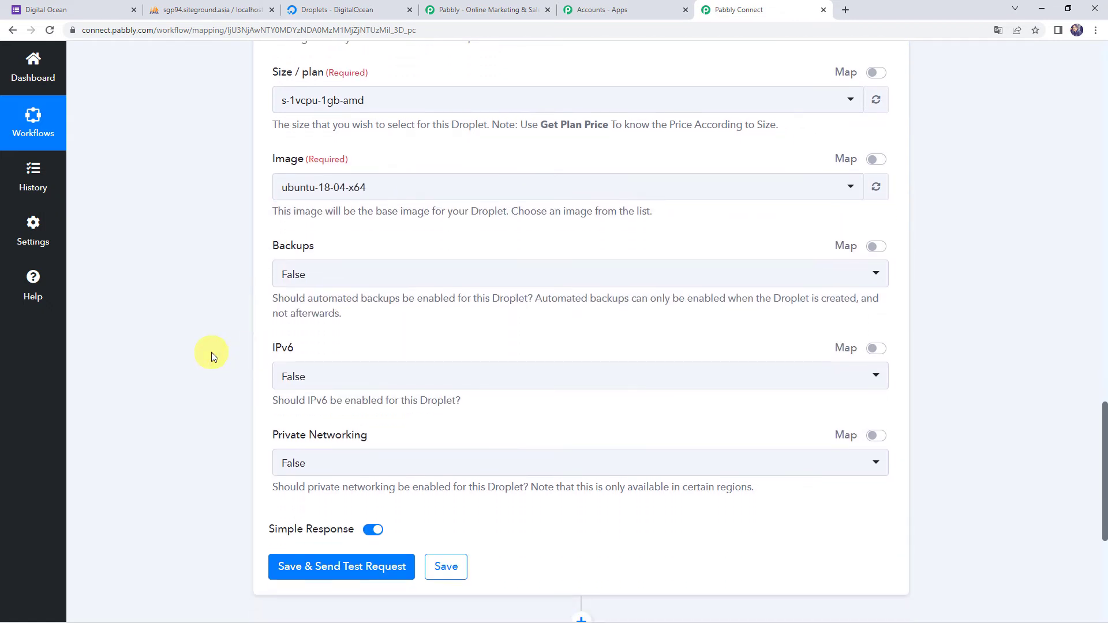
left_click(296, 278)
scroll(199, 320, "down", 2)
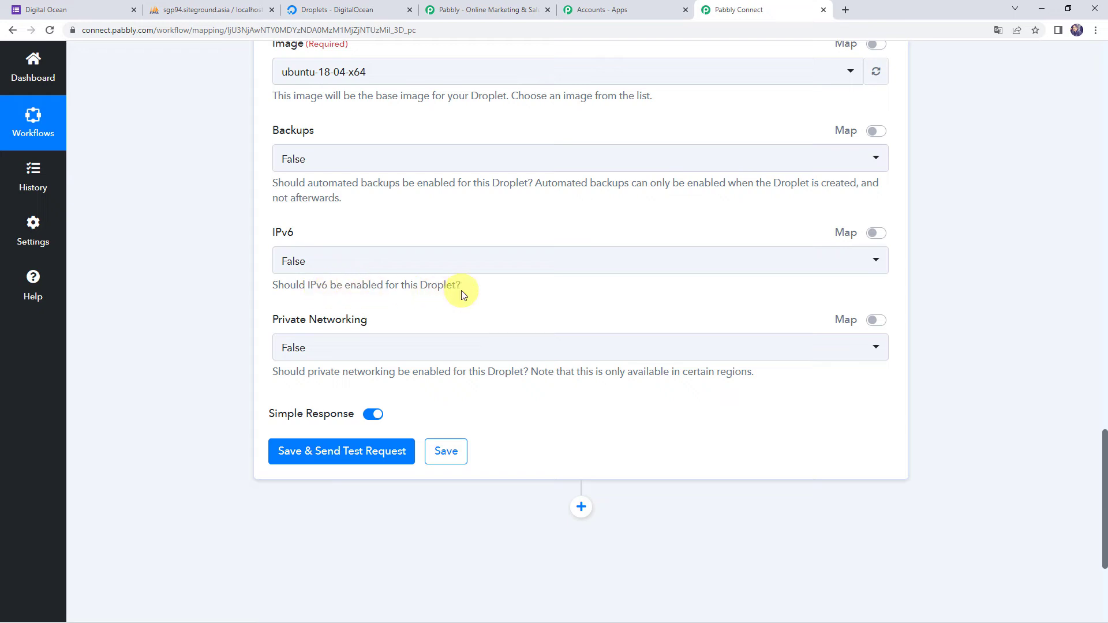
left_click(366, 260)
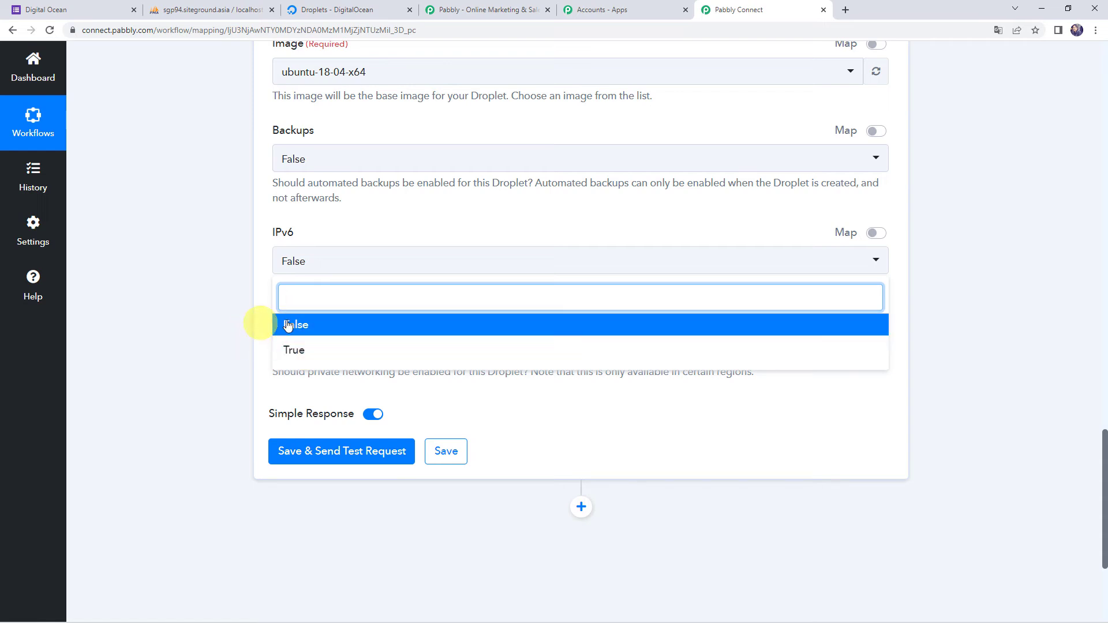
left_click(206, 324)
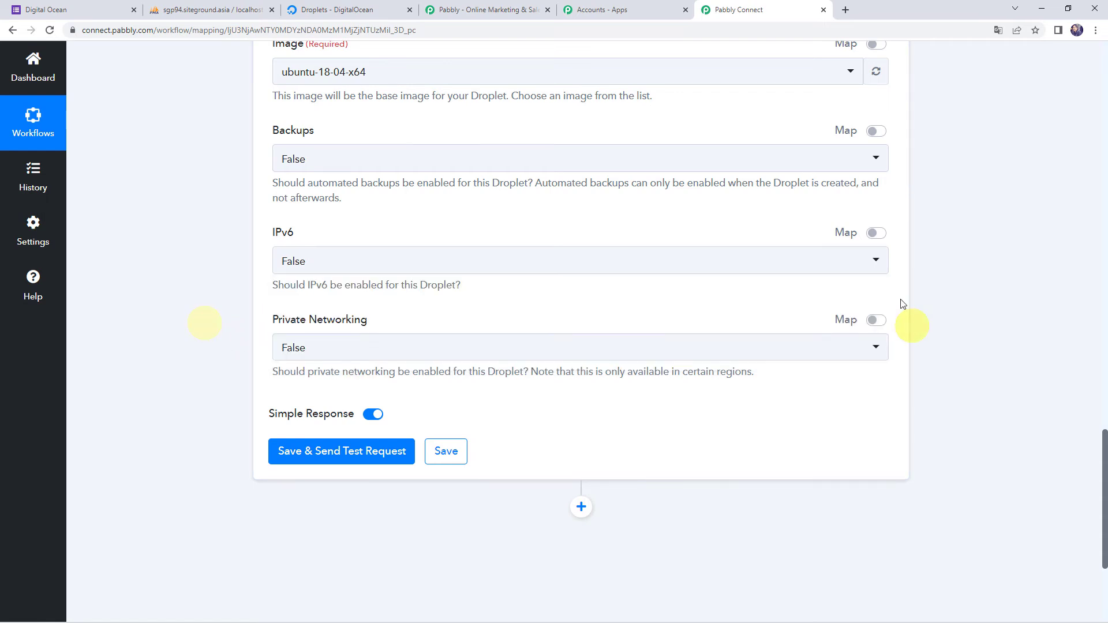
Step: Try to map the IPv6 field by removing false from its boolean expression and checking the MySQL trigger's IPv6 True False value
left_click(881, 234)
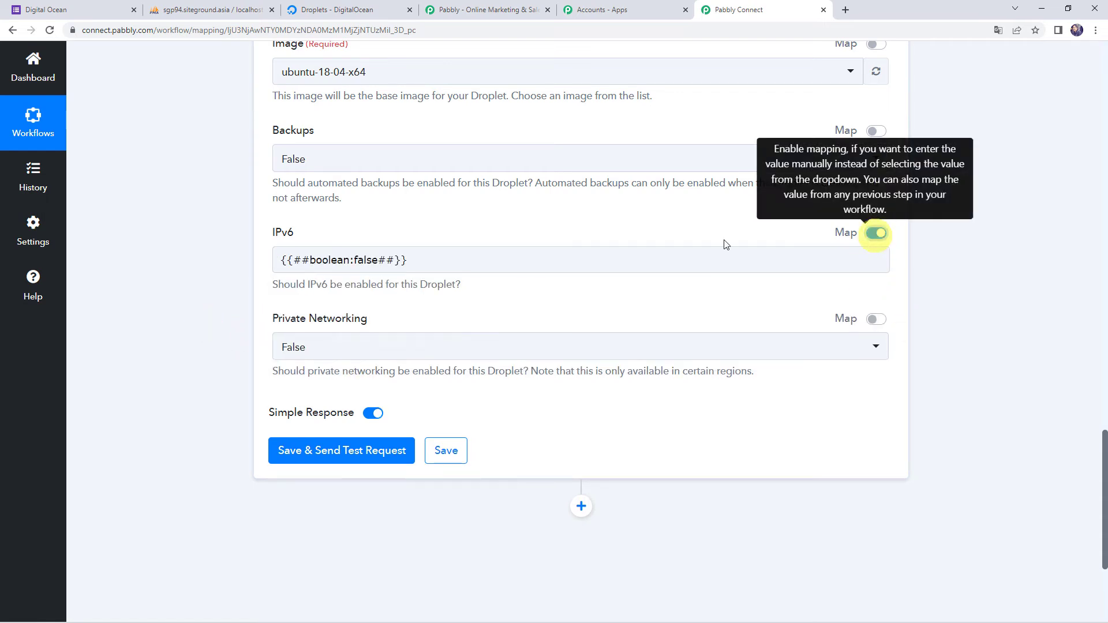
left_click(352, 261)
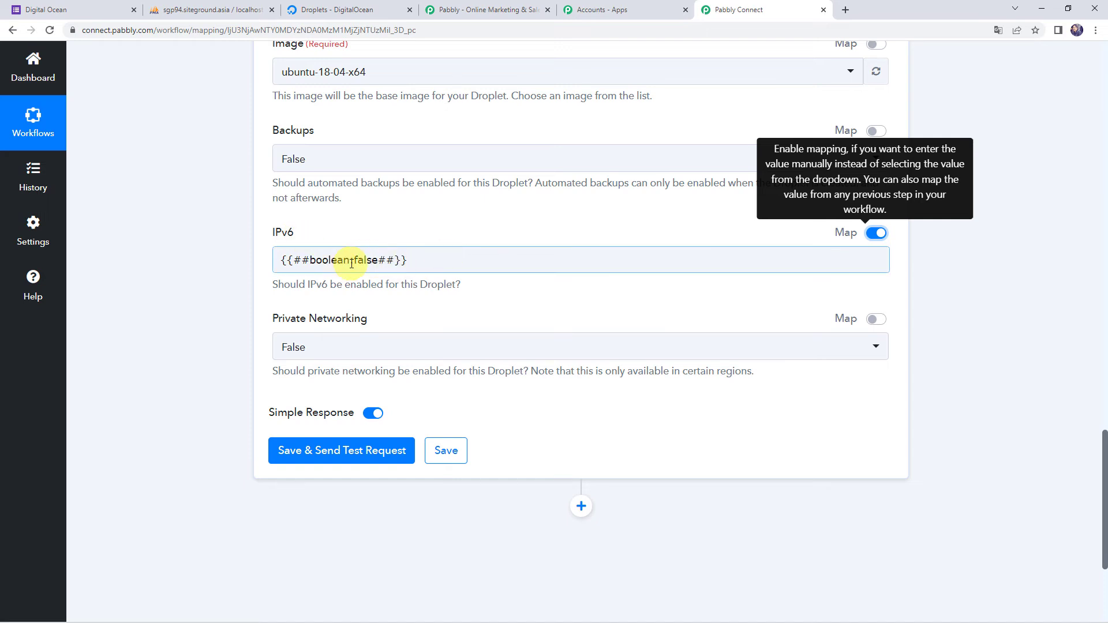
left_click(367, 259)
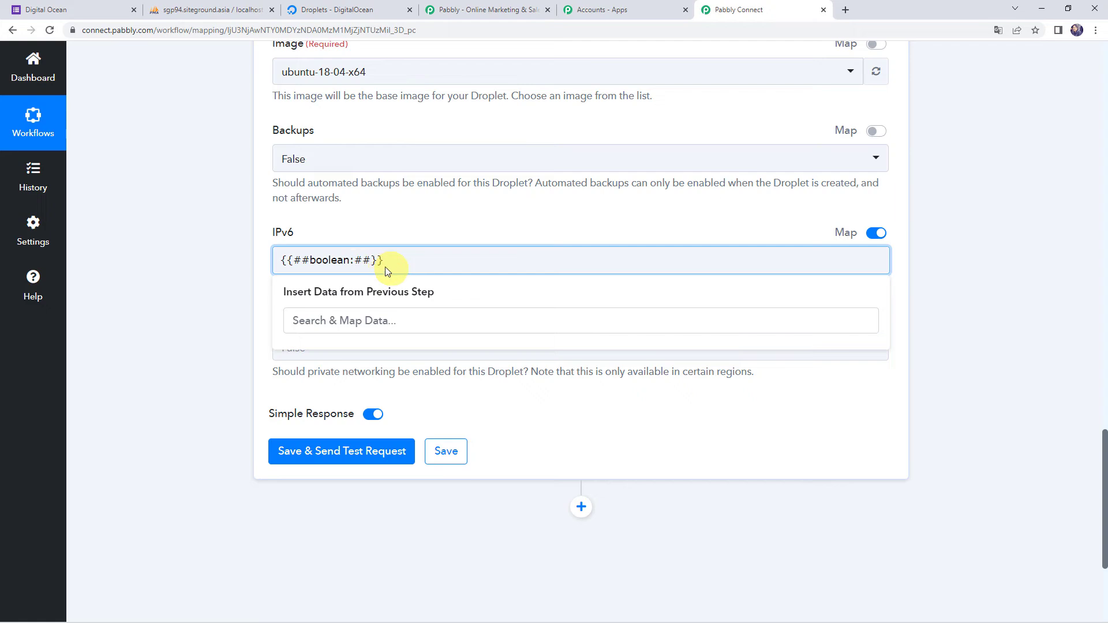
scroll(208, 300, "up", 4)
scroll(207, 299, "up", 14)
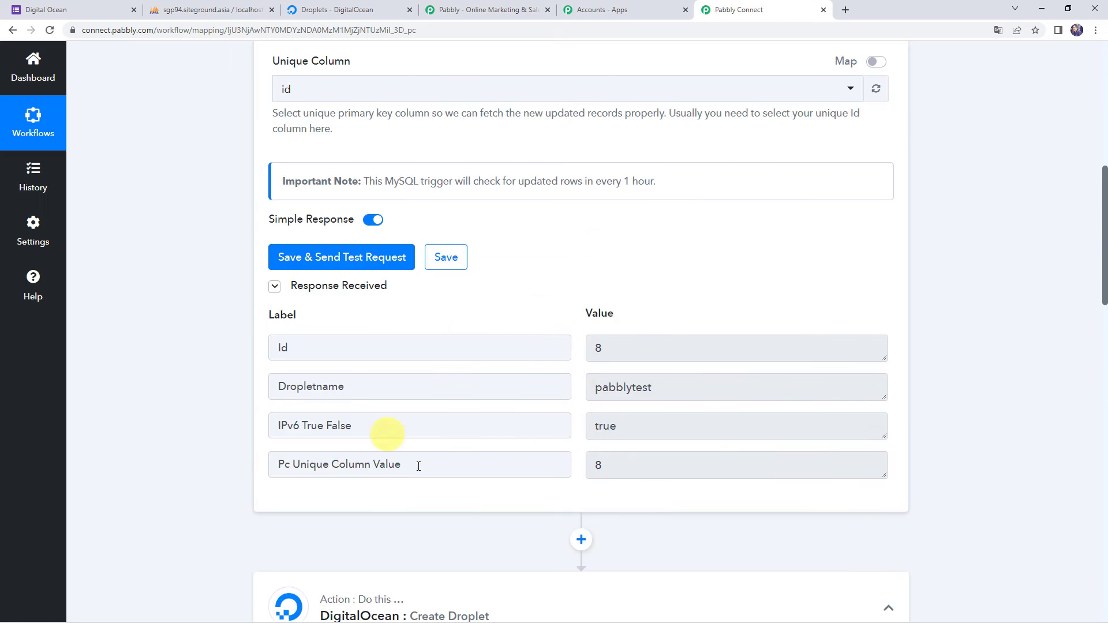
left_click(652, 426)
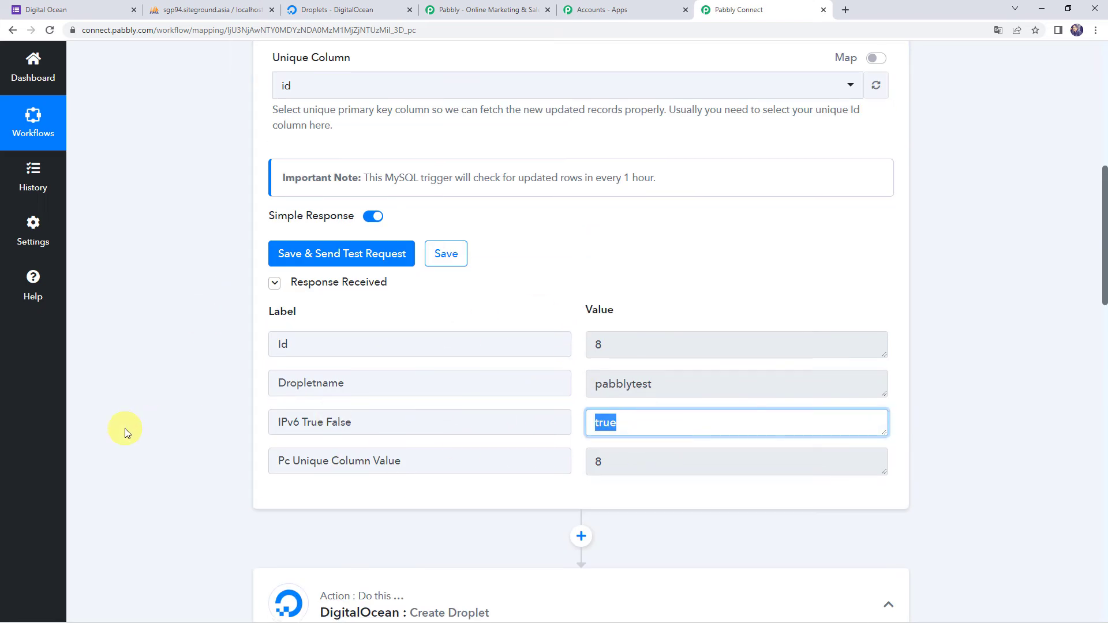
Step: Enable mapping for the Create Droplet action's IPv6 field and remove false from its boolean expression
scroll(124, 428, "down", 15)
scroll(125, 428, "down", 4)
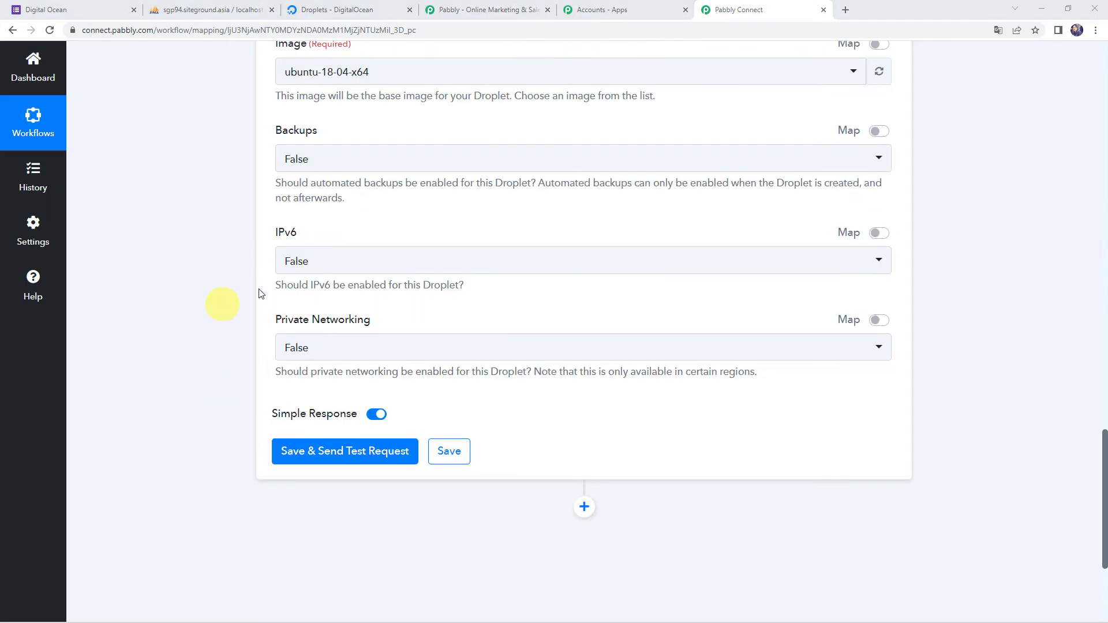
left_click(321, 346)
left_click(320, 263)
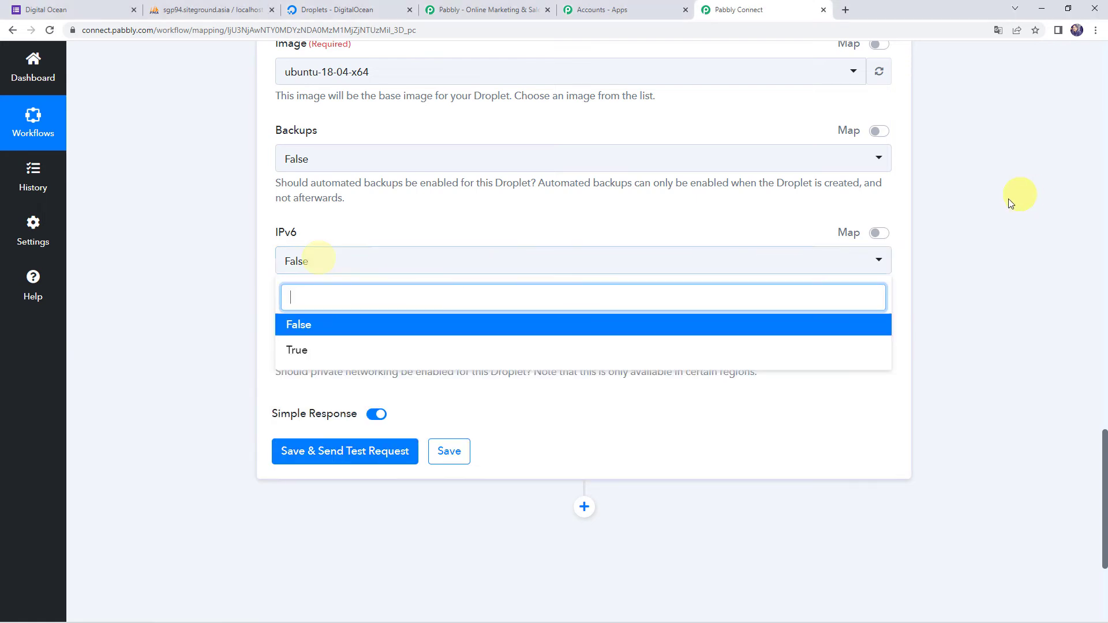
left_click(883, 234)
left_click(380, 259)
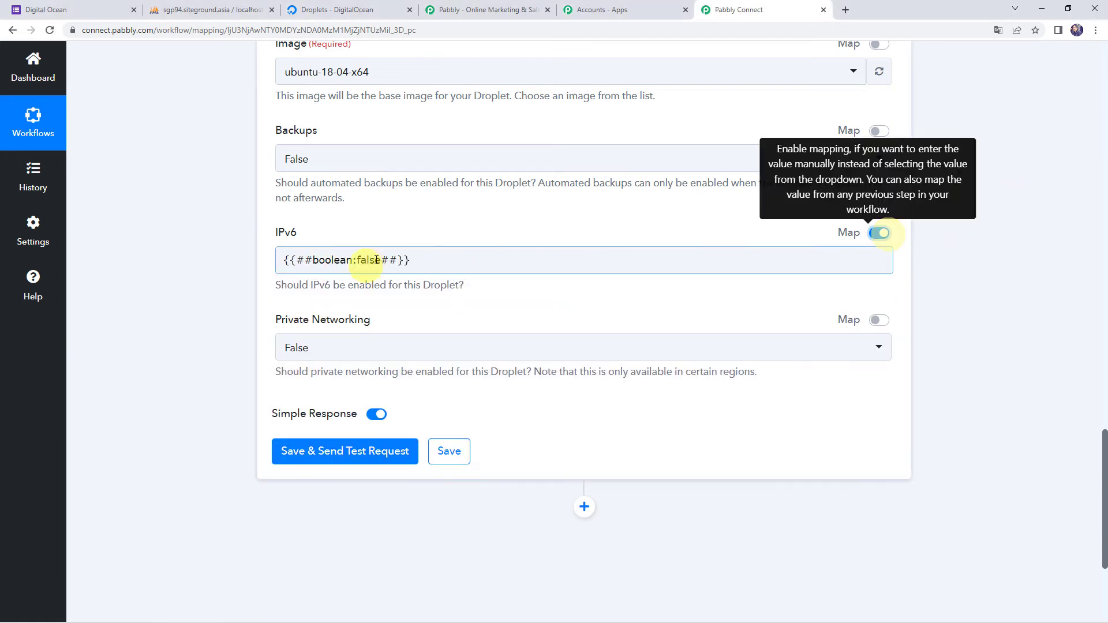
key("BackSpace")
key("BackSpace")
key("BackSpace")
key("BackSpace")
key("BackSpace")
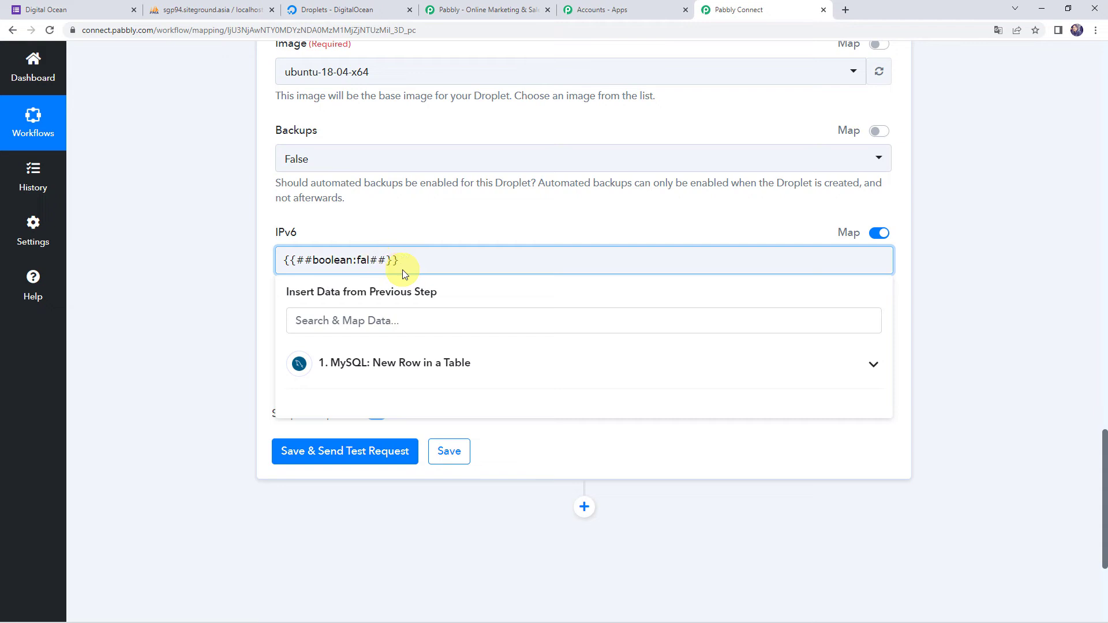
Step: Insert the MySQL trigger's IPv6 True False value into the IPv6 field's boolean expression
left_click(377, 364)
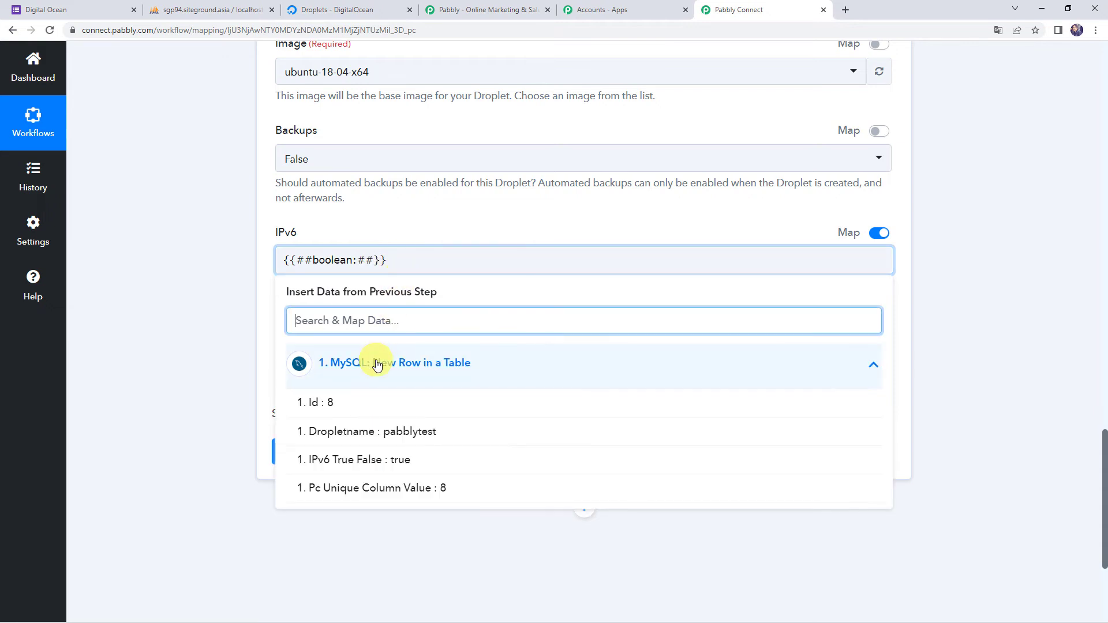
left_click(383, 460)
left_click(232, 335)
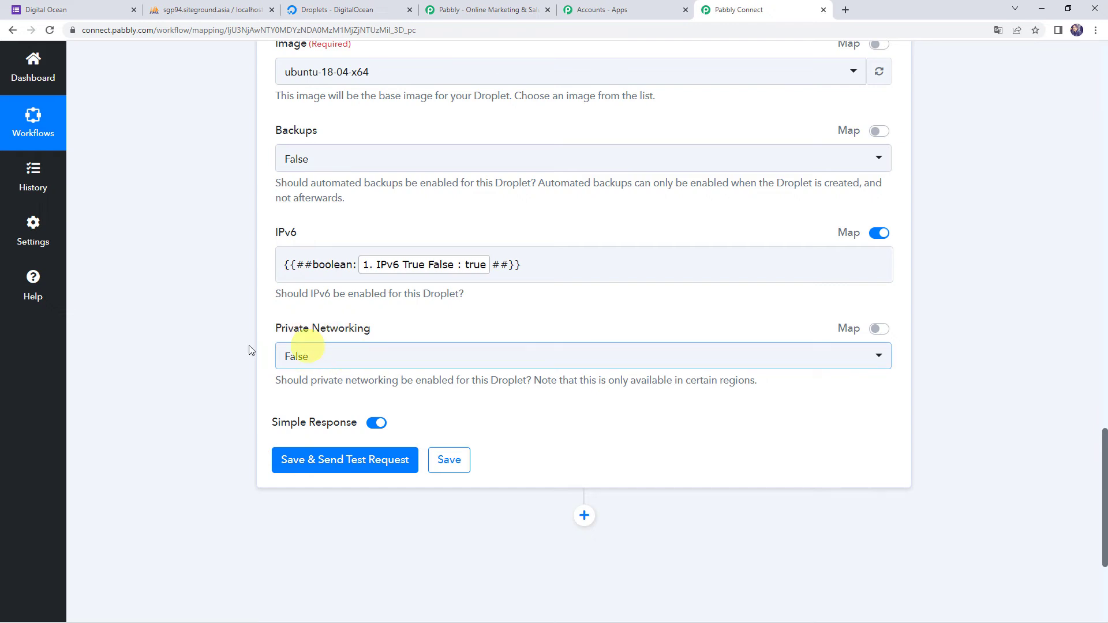
Step: Save and send the Create Droplet test request, and check for the pabblytest droplet in DigitalOcean's reloaded Droplets list
left_click(326, 471)
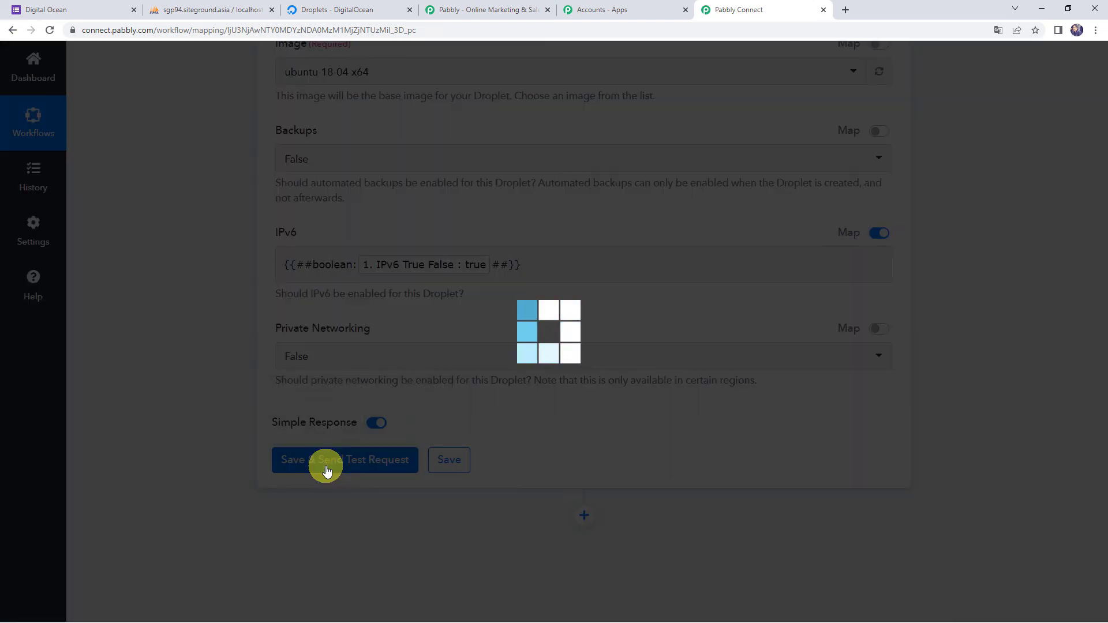
scroll(171, 440, "down", 4)
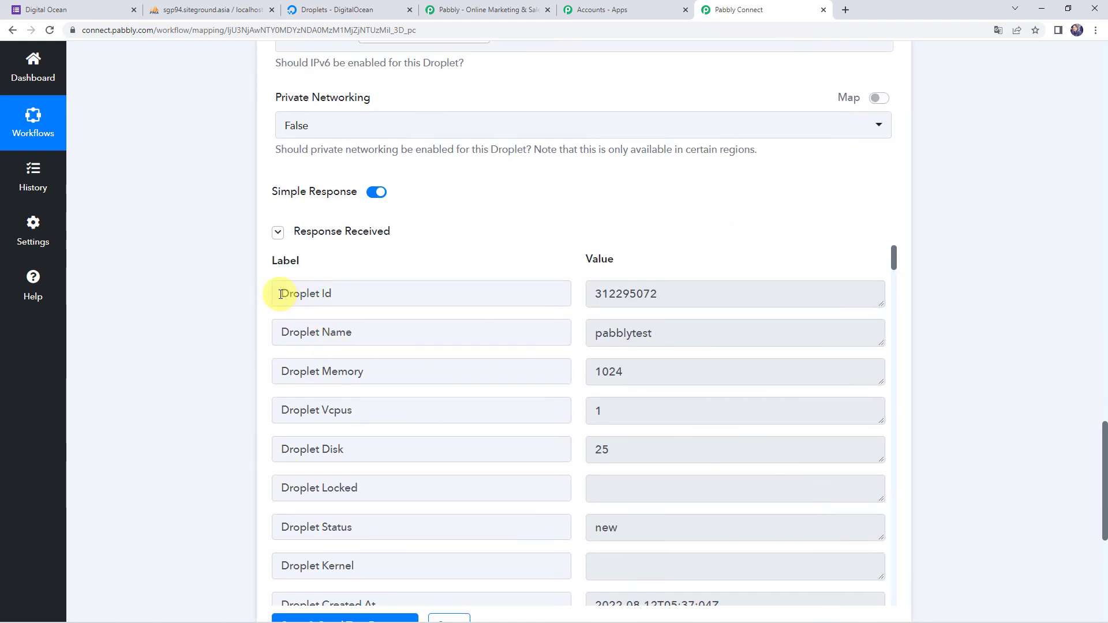
left_click_drag(280, 295, 477, 292)
left_click_drag(655, 295, 551, 294)
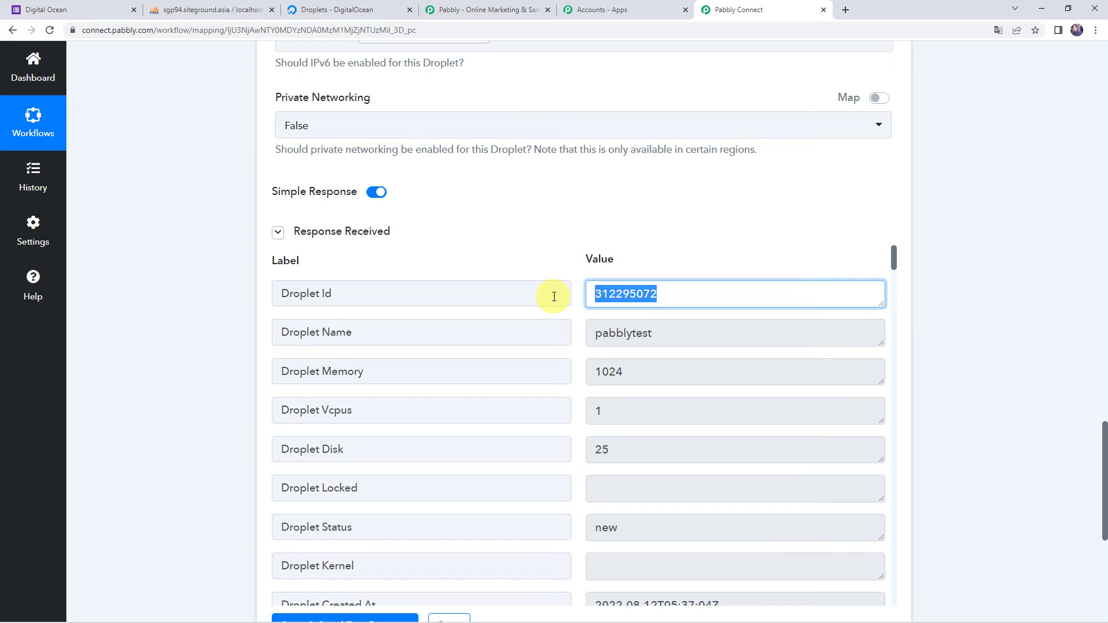
left_click(339, 10)
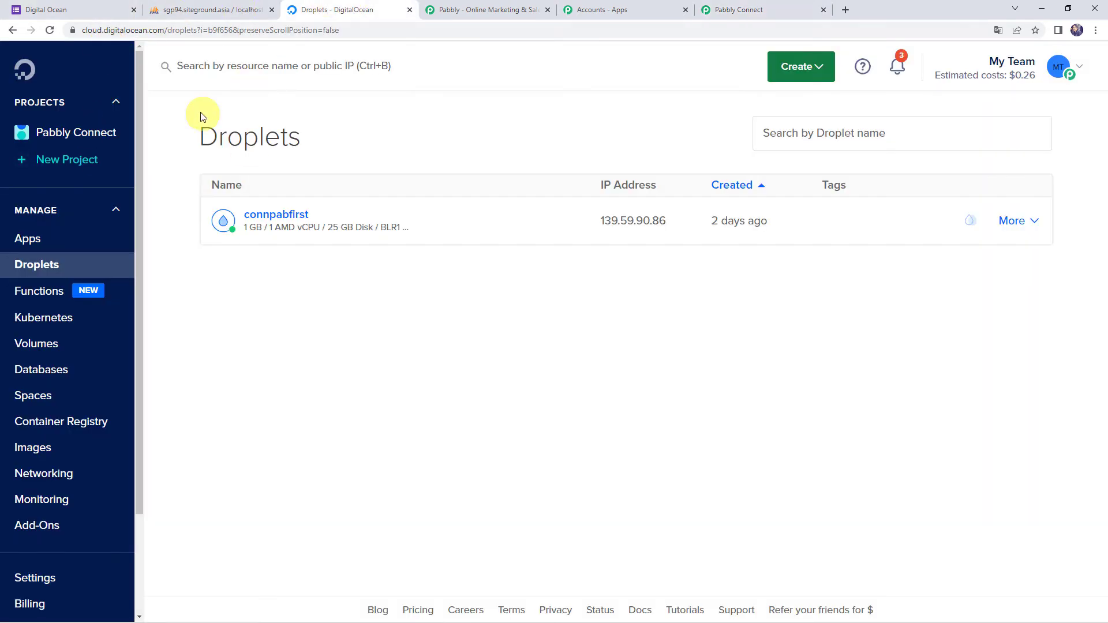
left_click(49, 30)
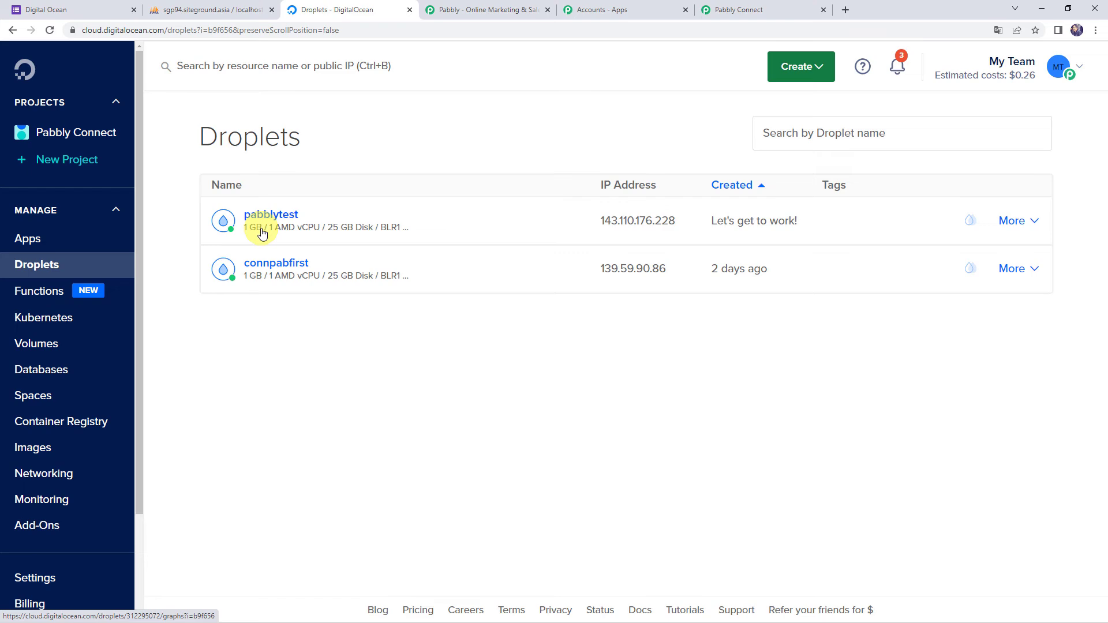
Step: Return to the Pabbly Connect workflow, save the Create Droplet action and review its field settings
left_click(796, 10)
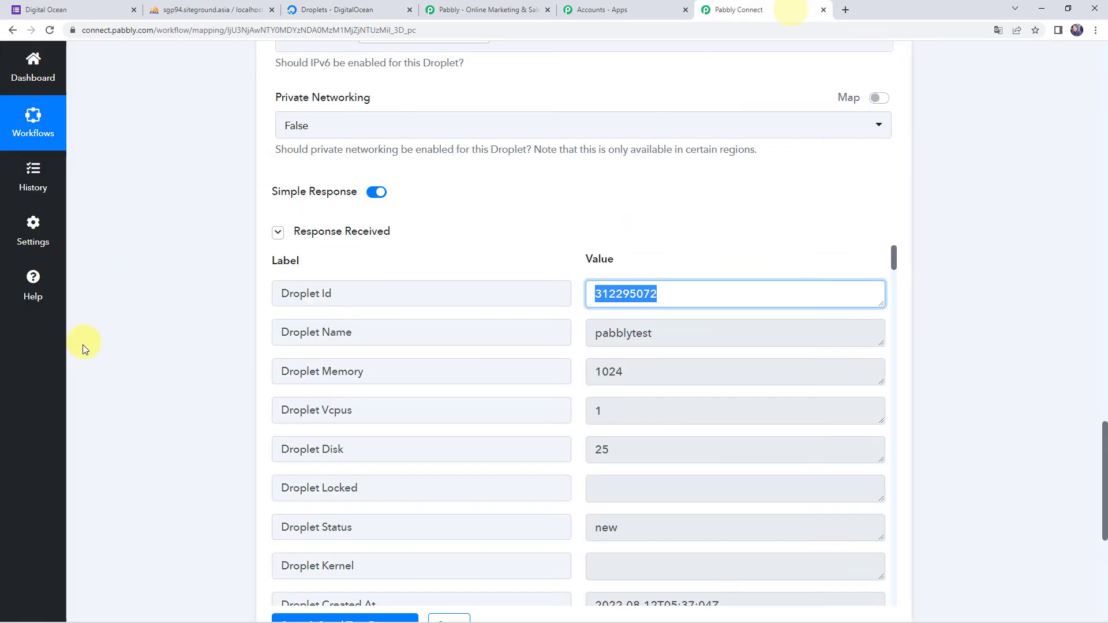
scroll(84, 349, "down", 4)
left_click(459, 398)
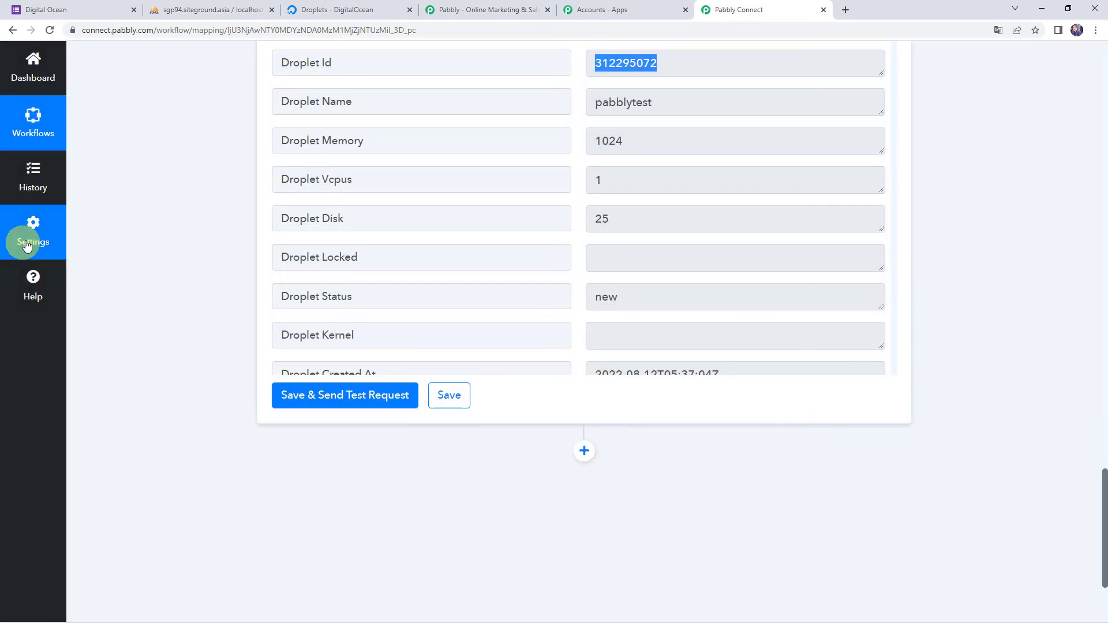
scroll(192, 234, "up", 7)
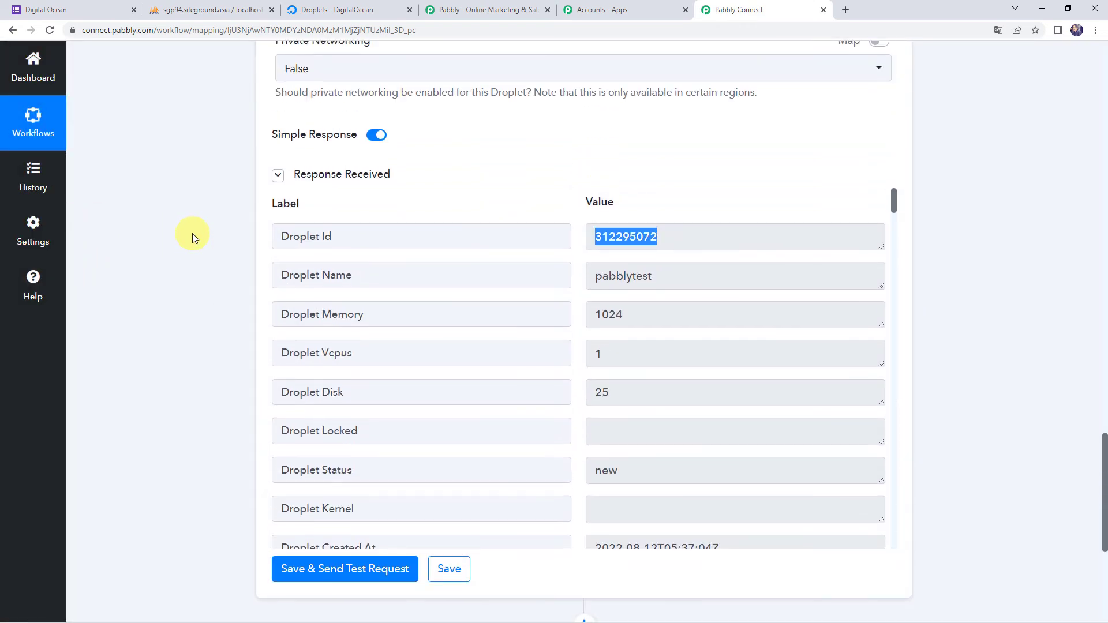
scroll(192, 234, "up", 3)
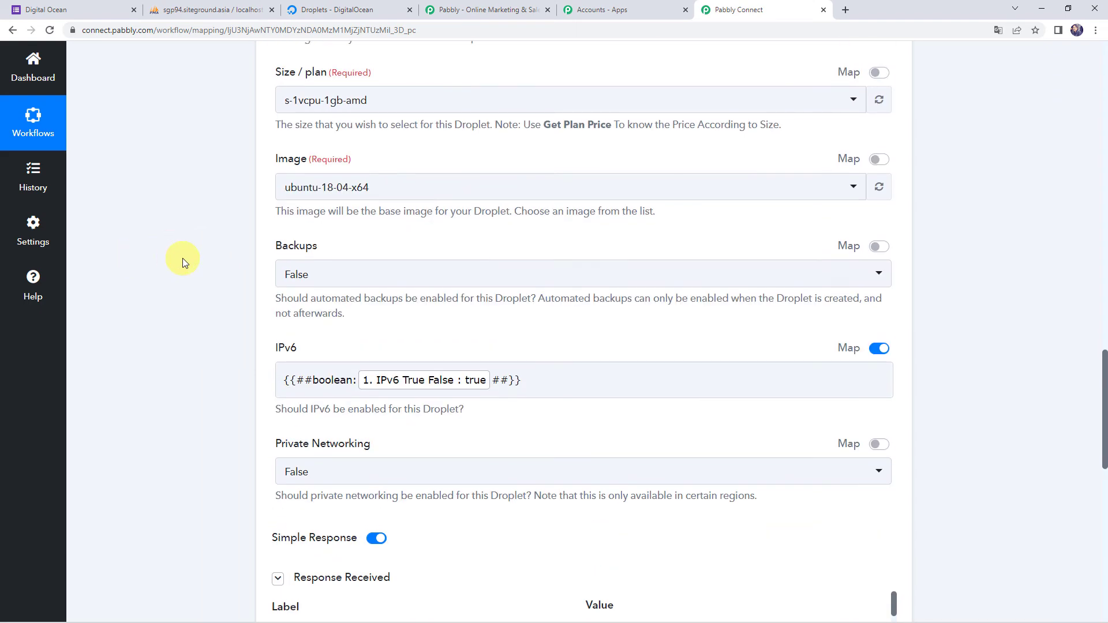
Step: Switch to the Digital Ocean Google Form and submit another response with droplet name magnetpabcon and IPv6 set to False
left_click(63, 14)
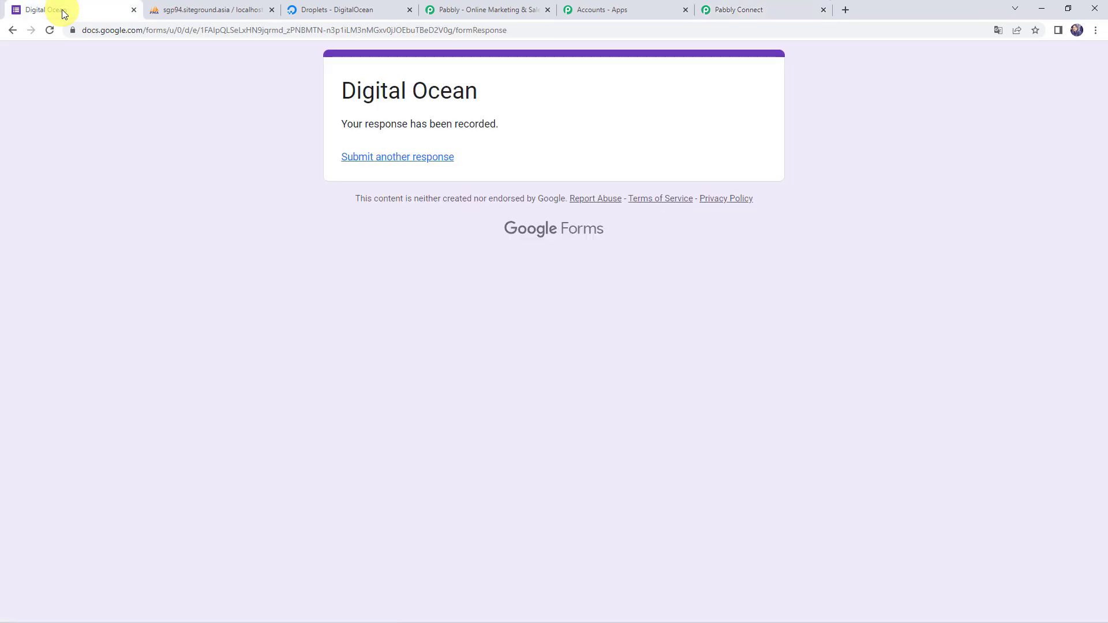
left_click(397, 157)
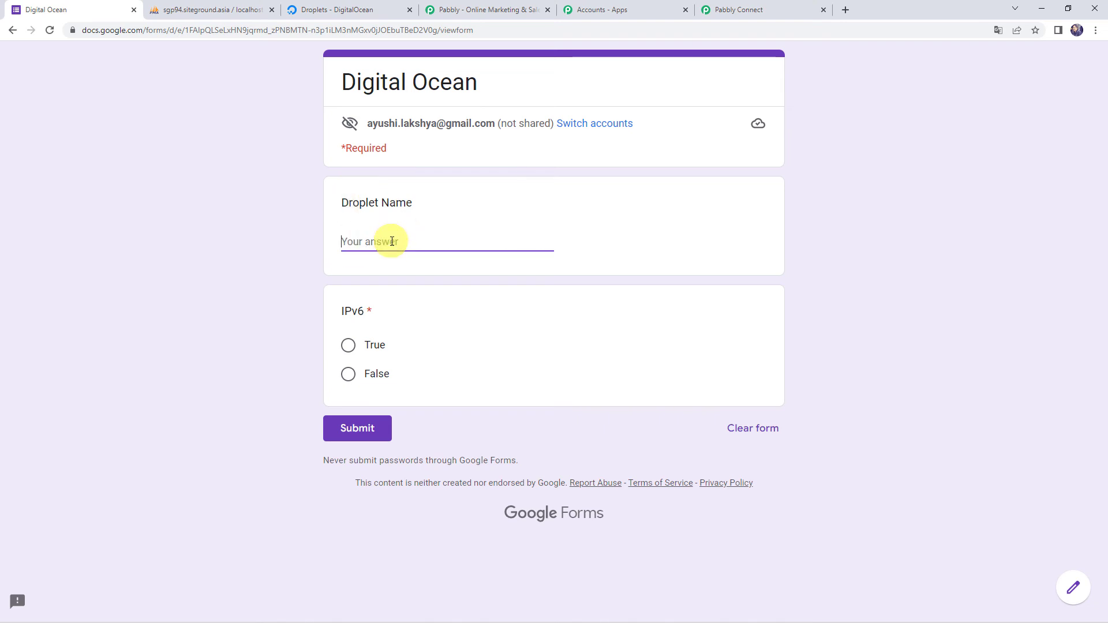
type("magnetpabcon")
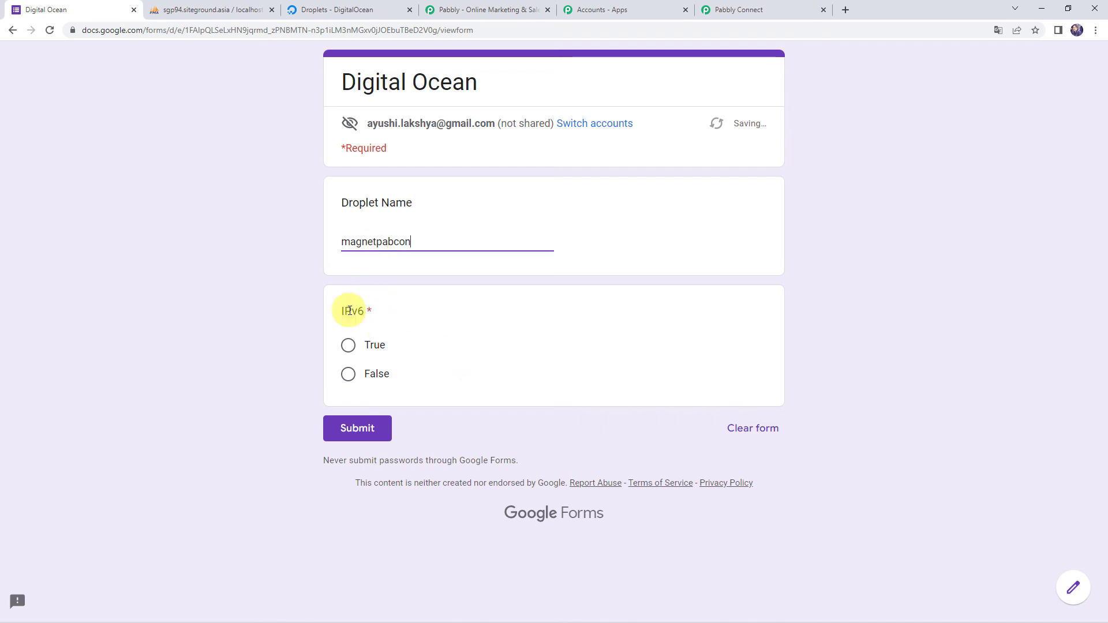
left_click(375, 376)
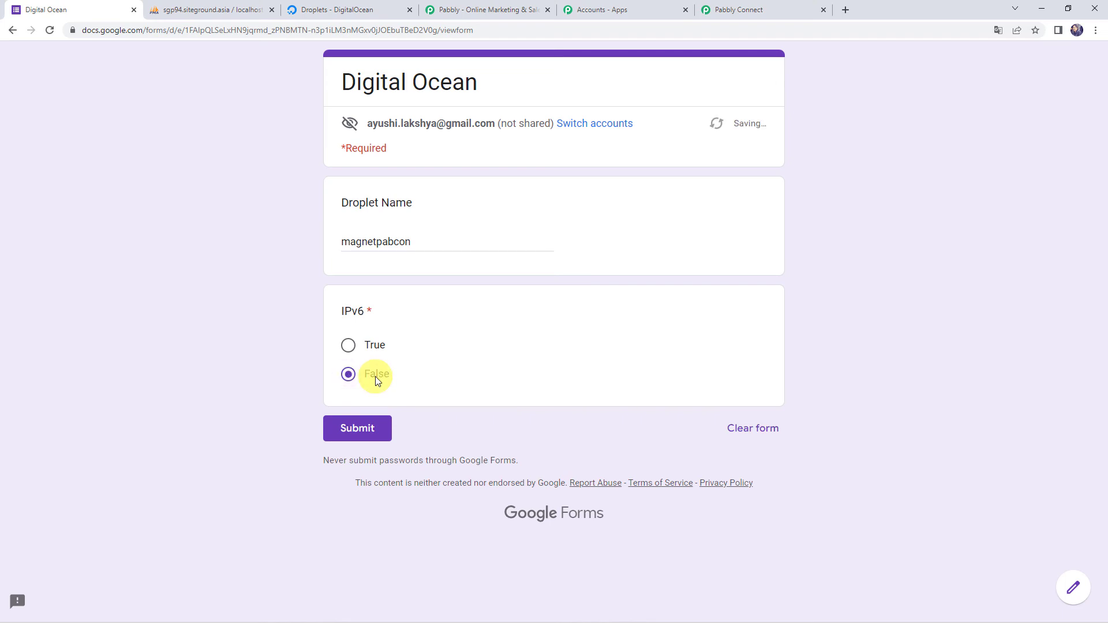
left_click(357, 428)
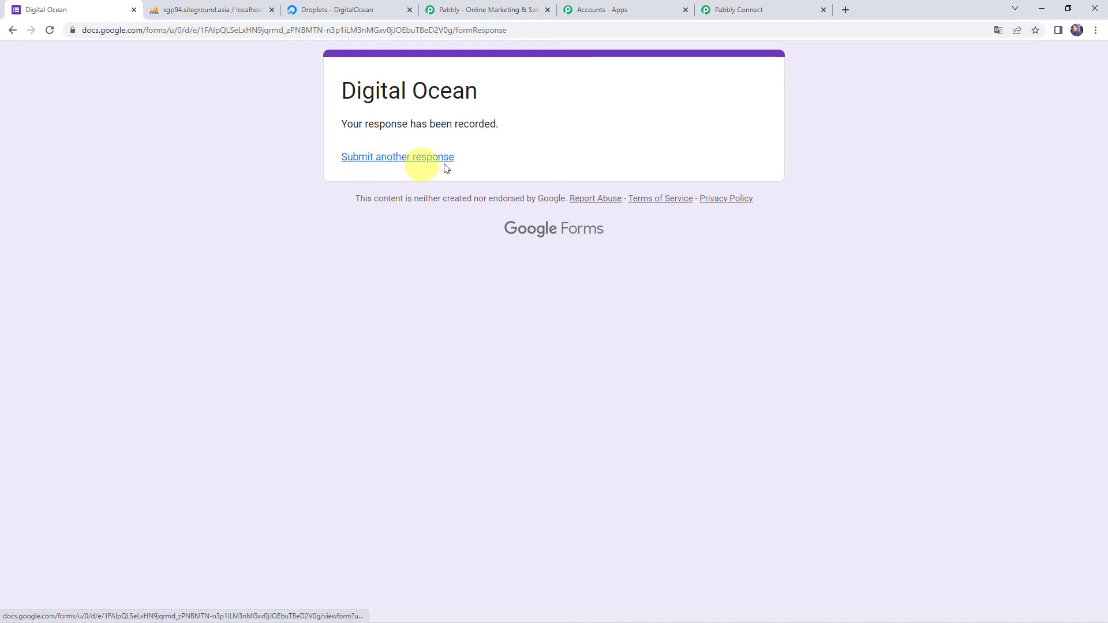
Step: Reload the DigitalOcean table in phpMyAdmin and the Droplets list in DigitalOcean to check for magnetpabcon
left_click(203, 10)
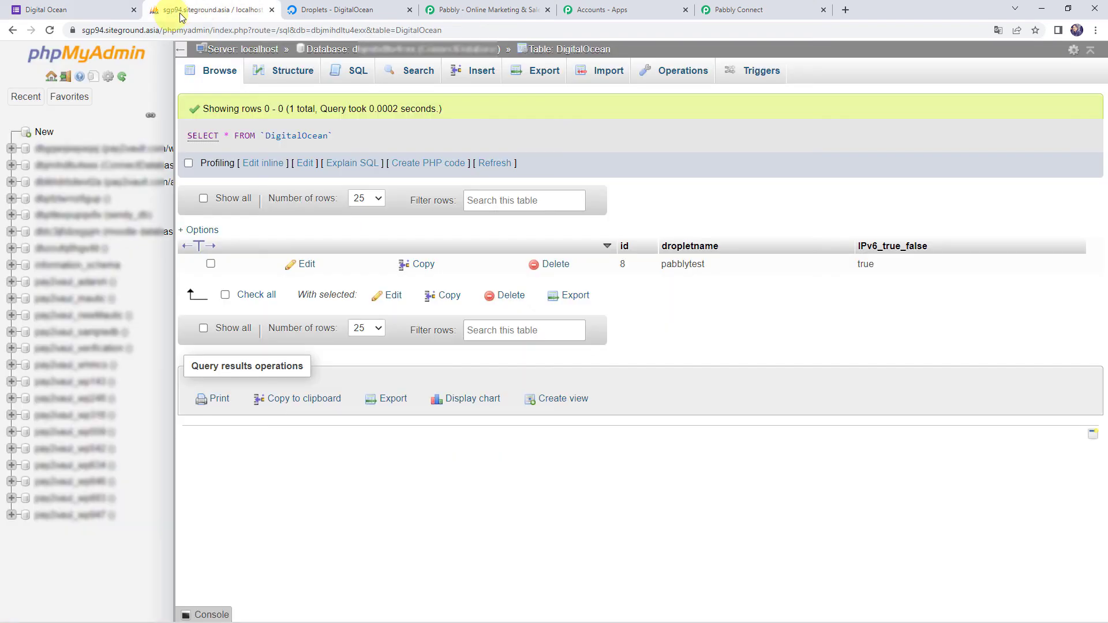
left_click(49, 31)
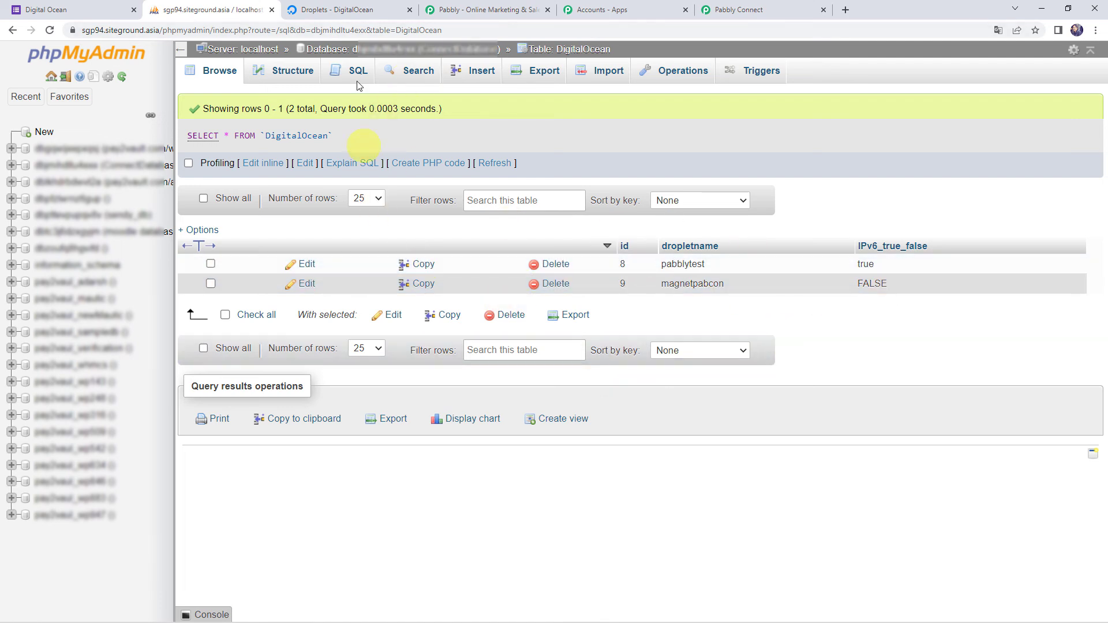
left_click(358, 11)
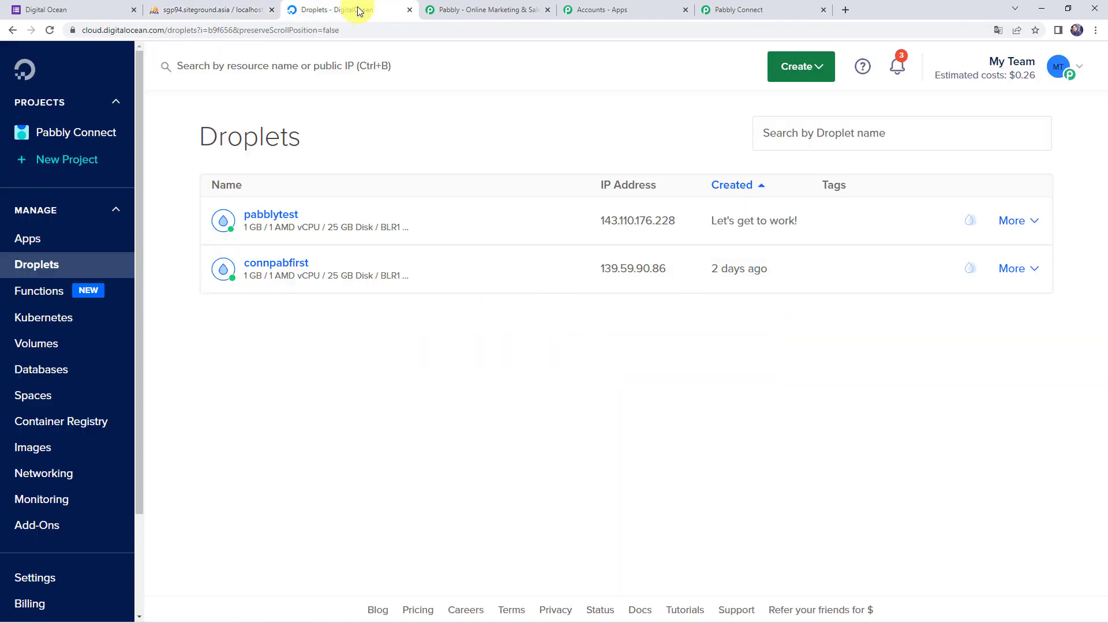
left_click(50, 30)
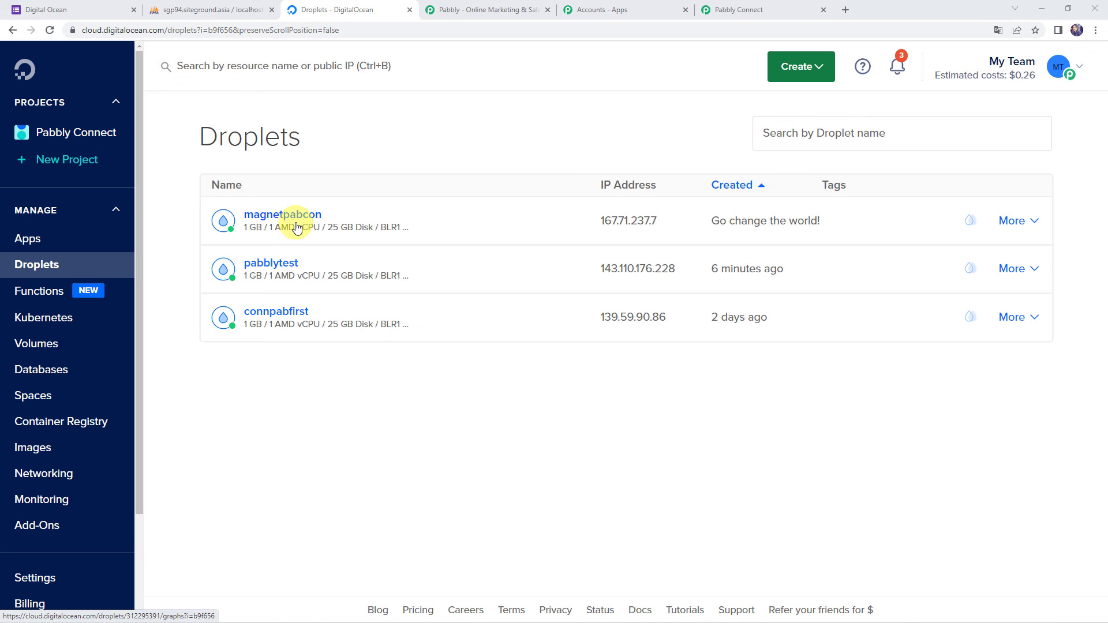
Step: Return to the Pabbly Connect workflow and collapse the Create Droplet action and the MySQL trigger
left_click(731, 10)
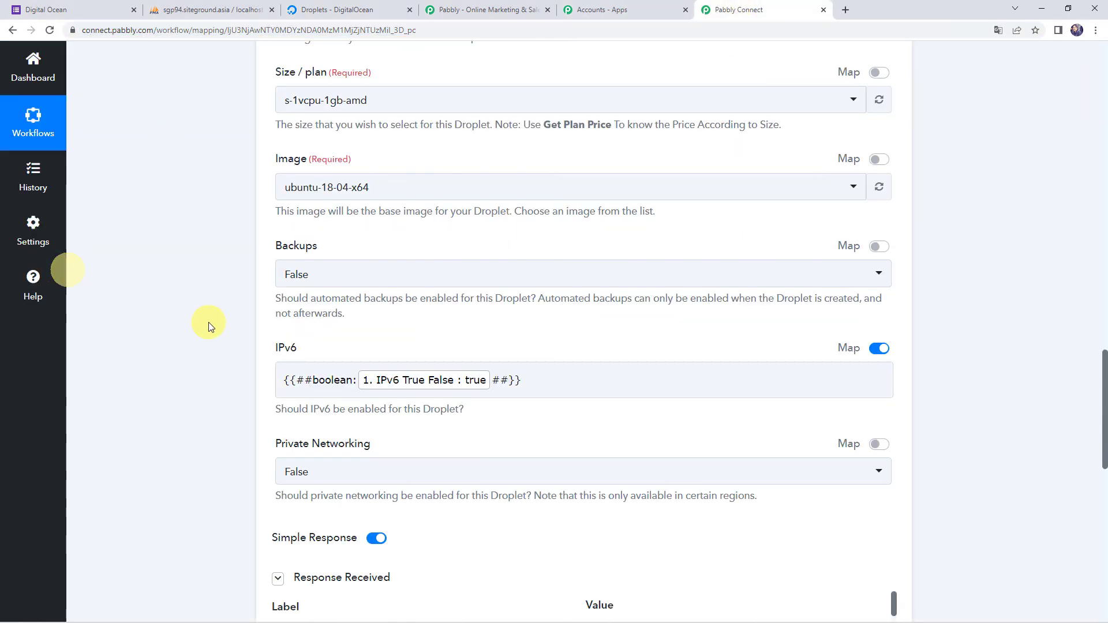
scroll(209, 321, "up", 10)
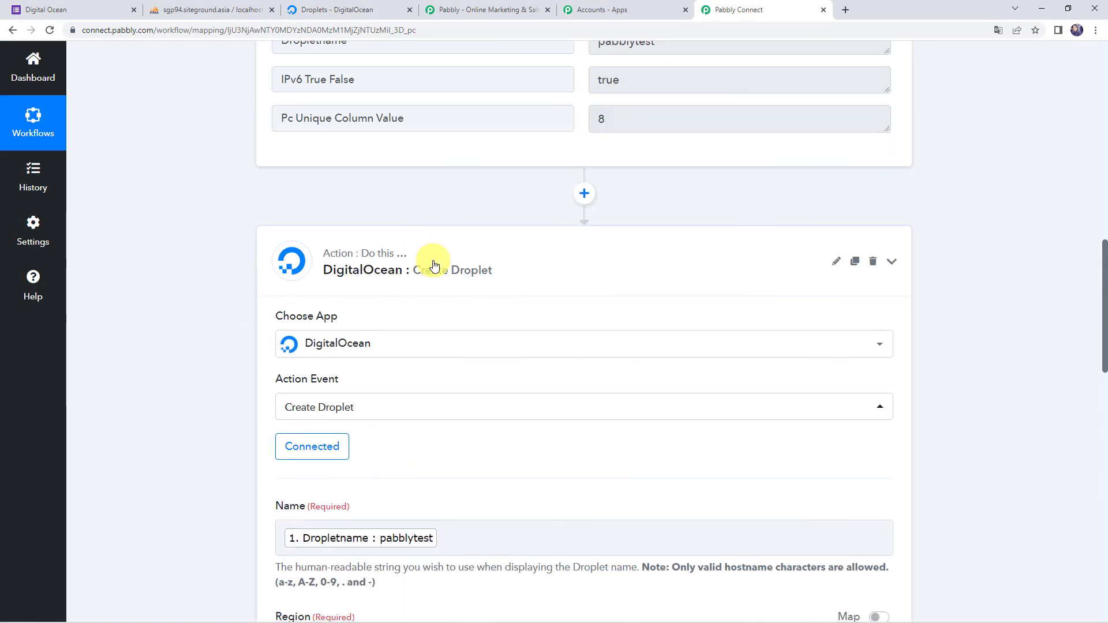
left_click(438, 255)
scroll(435, 257, "up", 10)
left_click(468, 239)
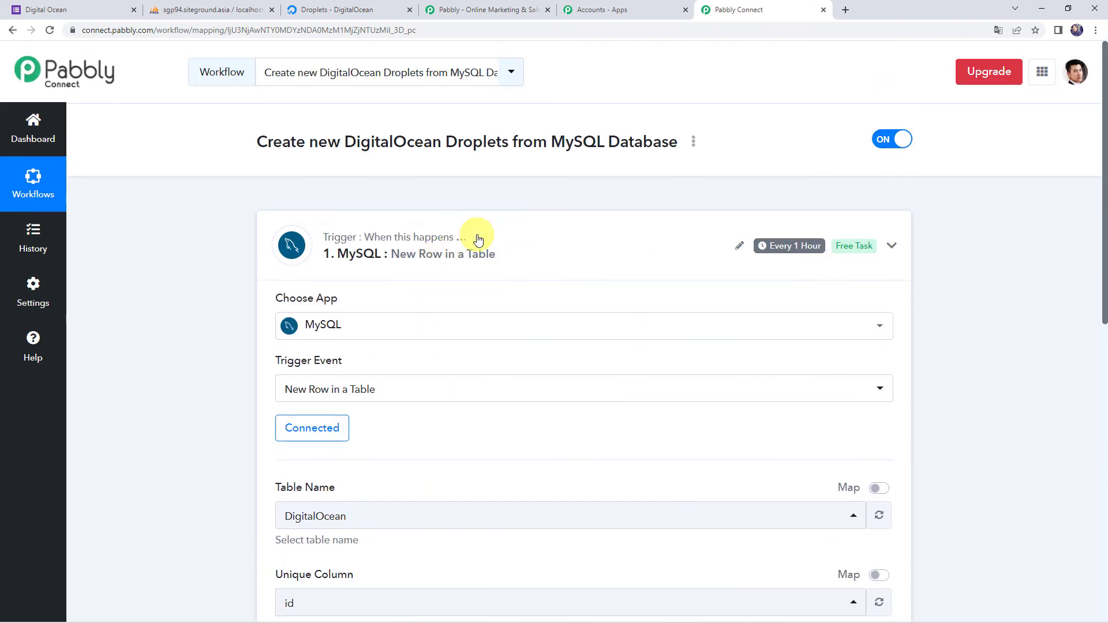